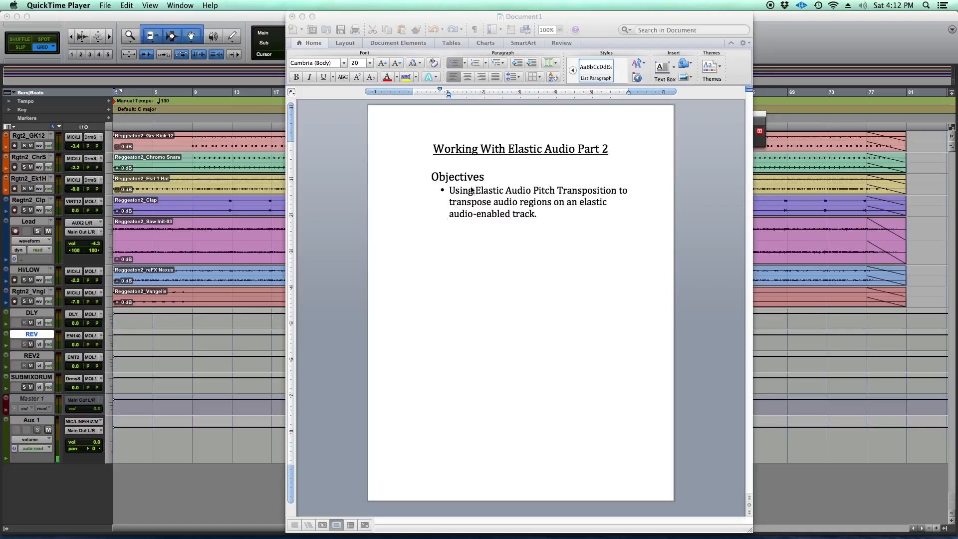
Highlight the objective about using Elastic Audio Pitch Transposition in the document, and clear the selection.
left_click(449, 190)
triple_click(452, 192)
left_click(559, 209)
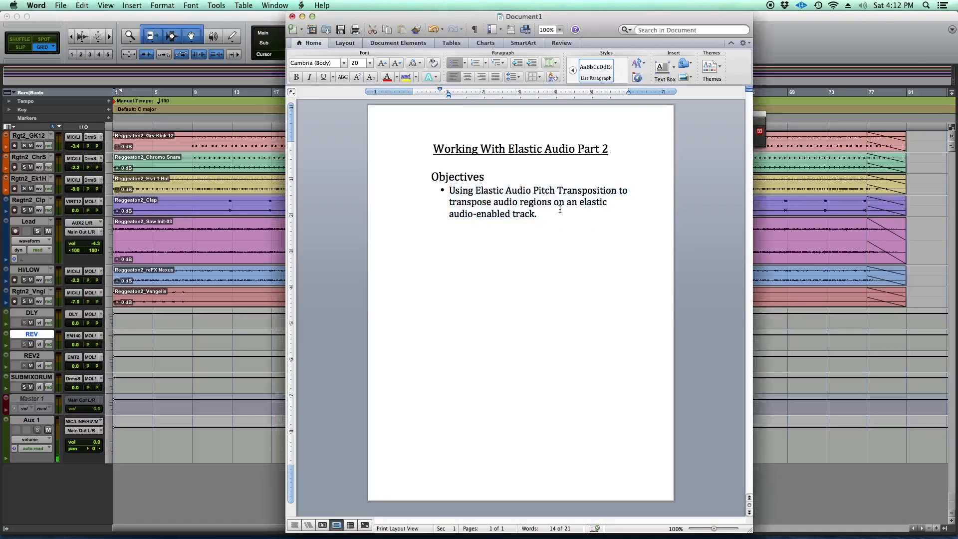
left_click_drag(552, 211, 449, 190)
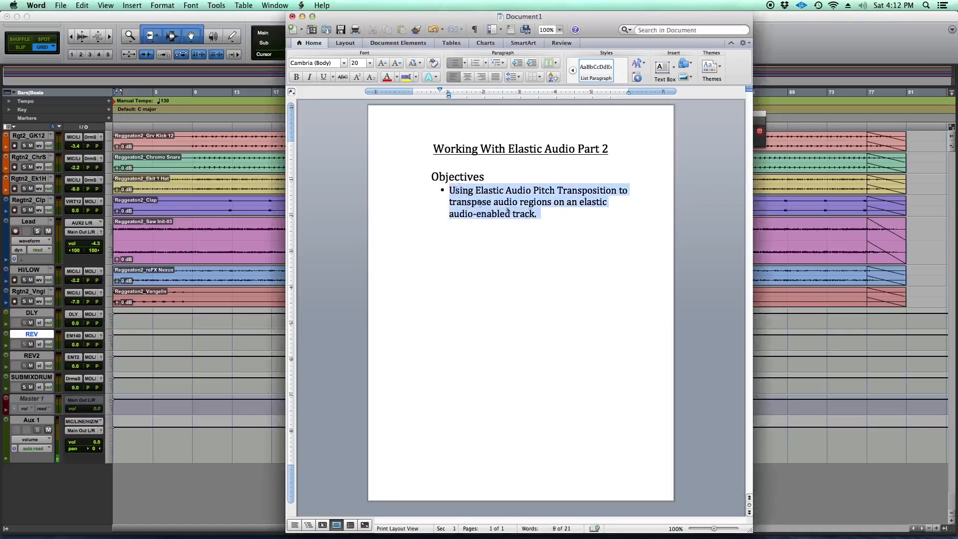
left_click(567, 214)
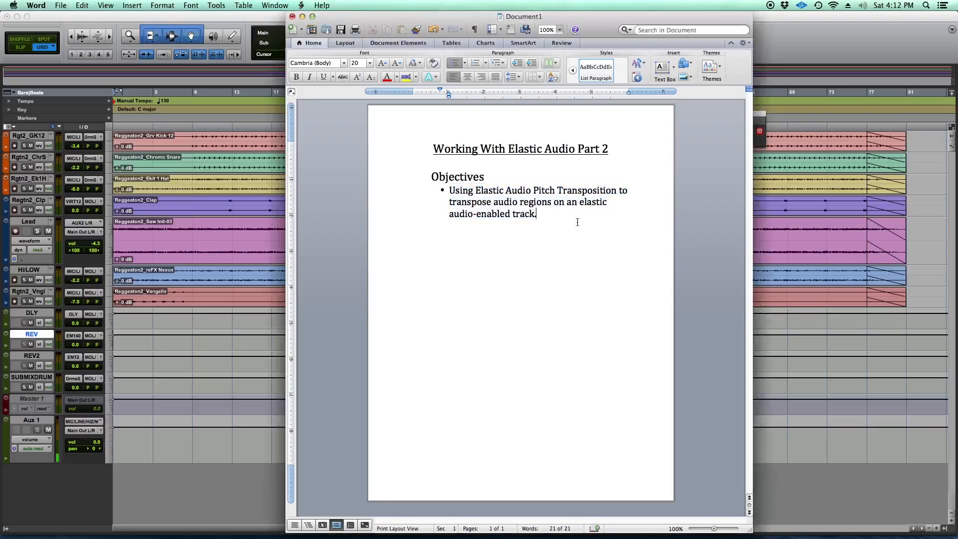
Switch to the Pro Tools session and increase the height of the Lead track.
left_click(244, 18)
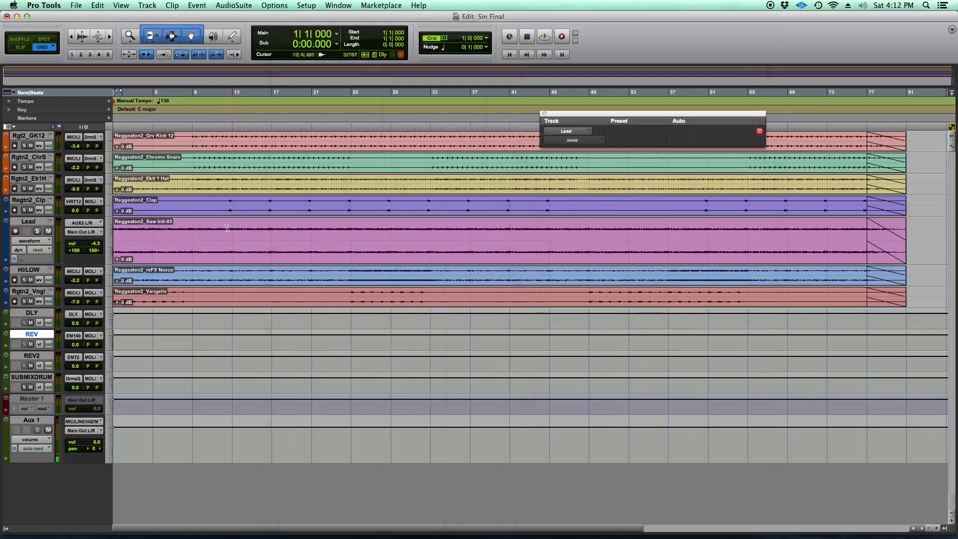
left_click(193, 228)
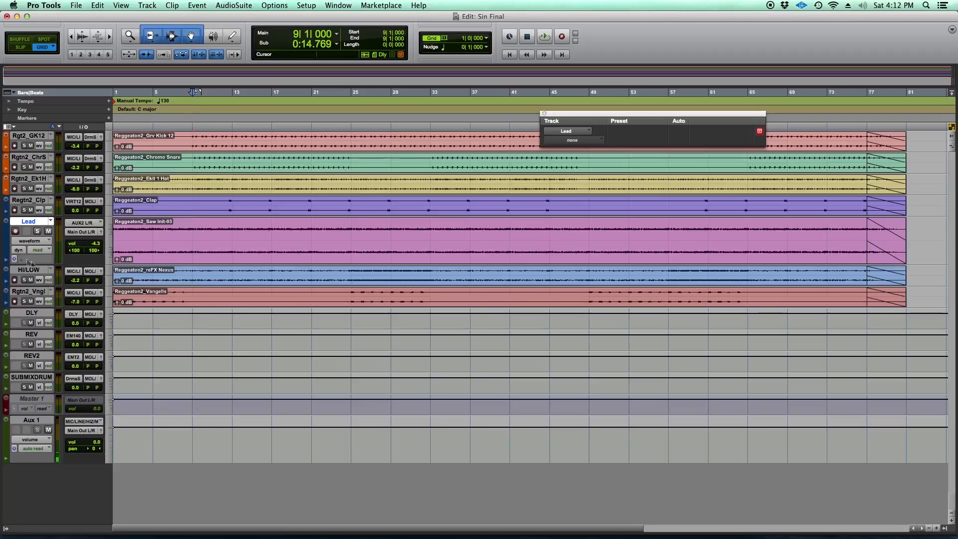
left_click(109, 239)
left_click(119, 248)
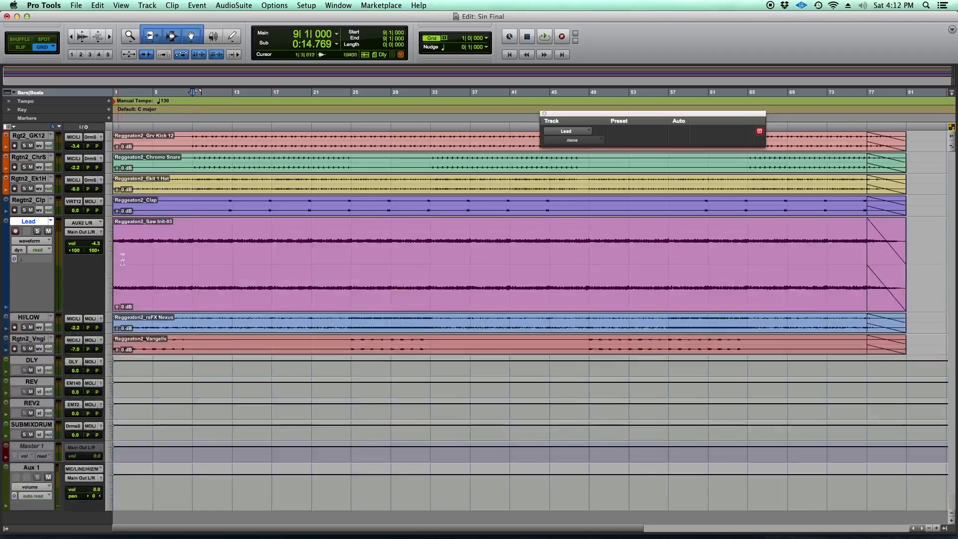
Enable Monophonic Elastic Audio on the Lead track and move its plug-in window aside.
left_click(15, 259)
left_click(45, 291)
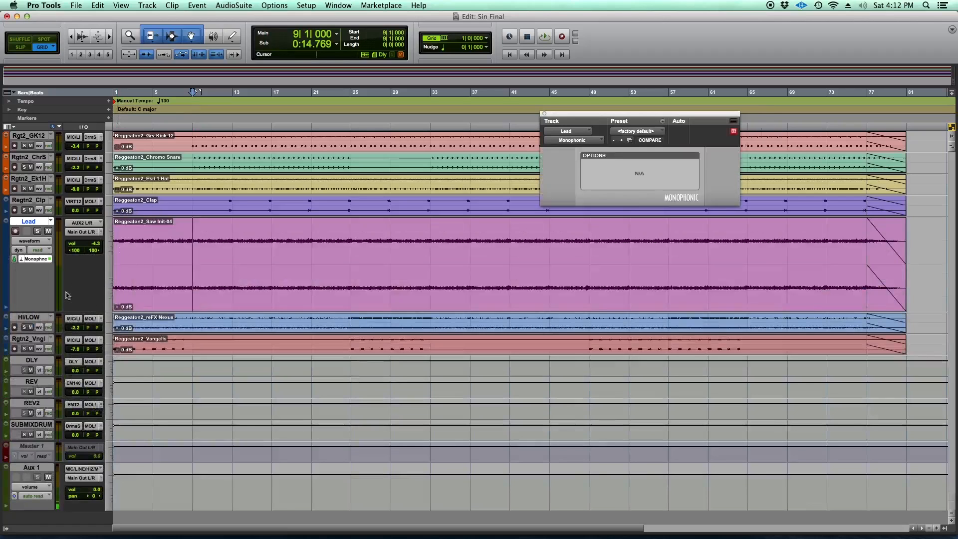
left_click_drag(631, 115, 380, 114)
Separate the Lead track's clip at bar 13 and select the part before the split.
left_click(234, 228)
key("super+e")
double_click(198, 264)
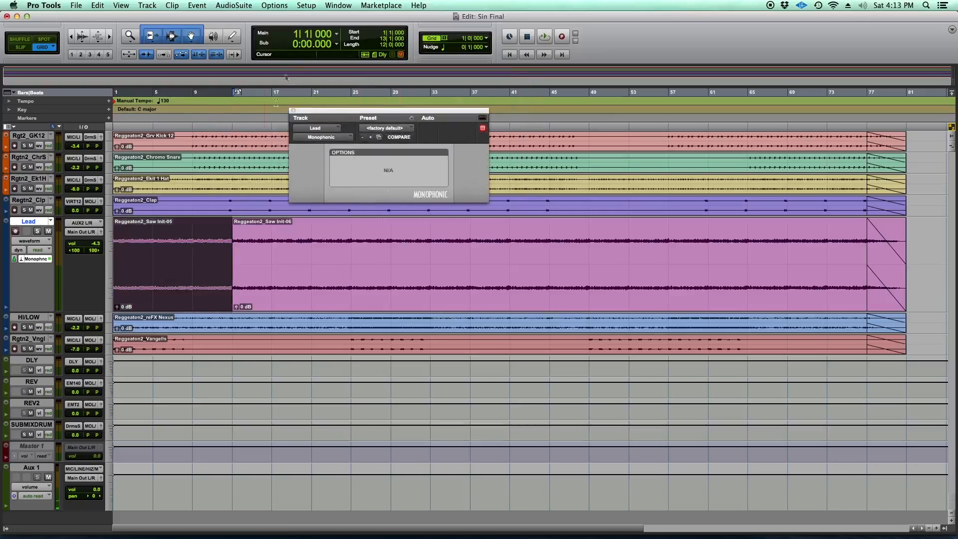
Open Elastic Properties for the Lead track's first clip and close the Monophonic plug-in window.
right_click(193, 278)
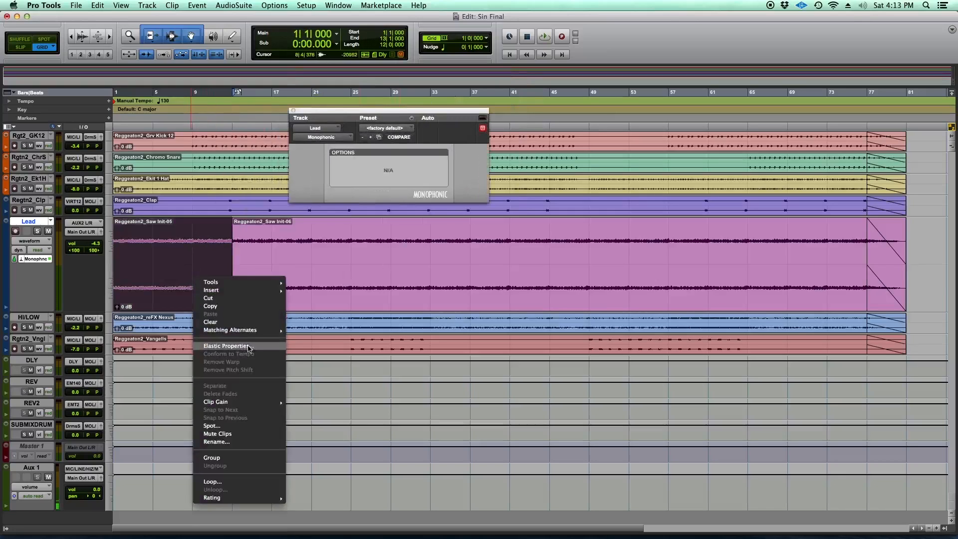
right_click(190, 267)
left_click(236, 336)
left_click_drag(371, 114, 452, 135)
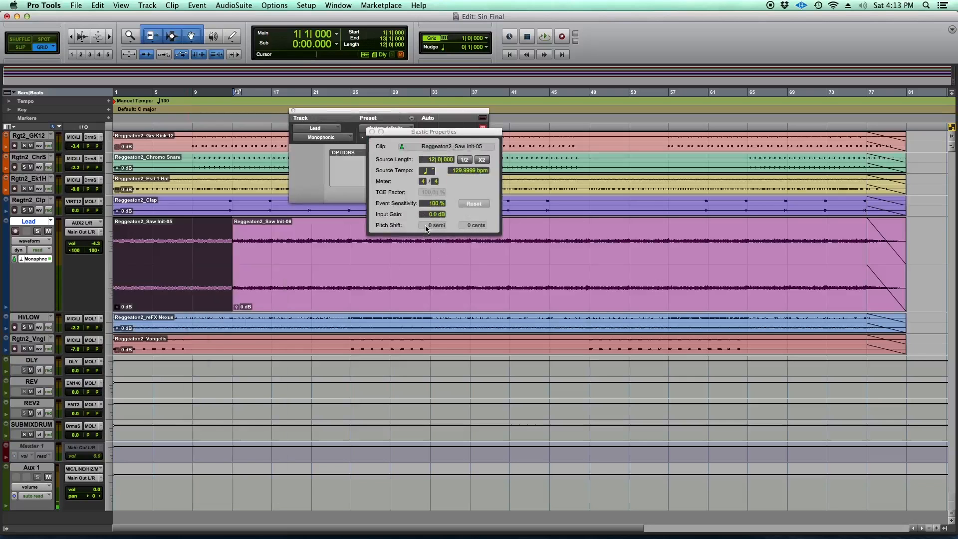
left_click(294, 111)
left_click_drag(426, 133, 329, 163)
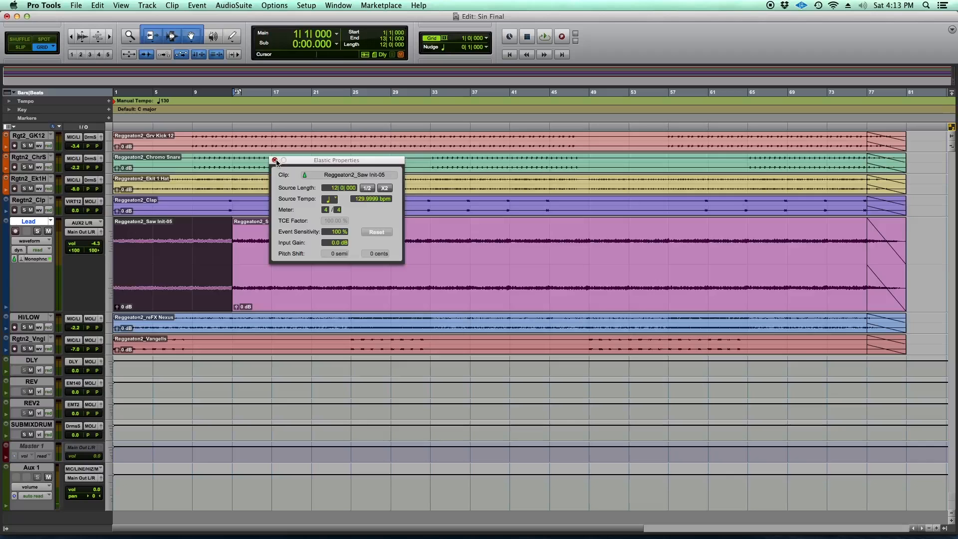
mouse_move(332, 163)
left_mouse_down()
mouse_move(407, 171)
mouse_move(351, 154)
mouse_move(465, 151)
mouse_move(349, 156)
left_mouse_up()
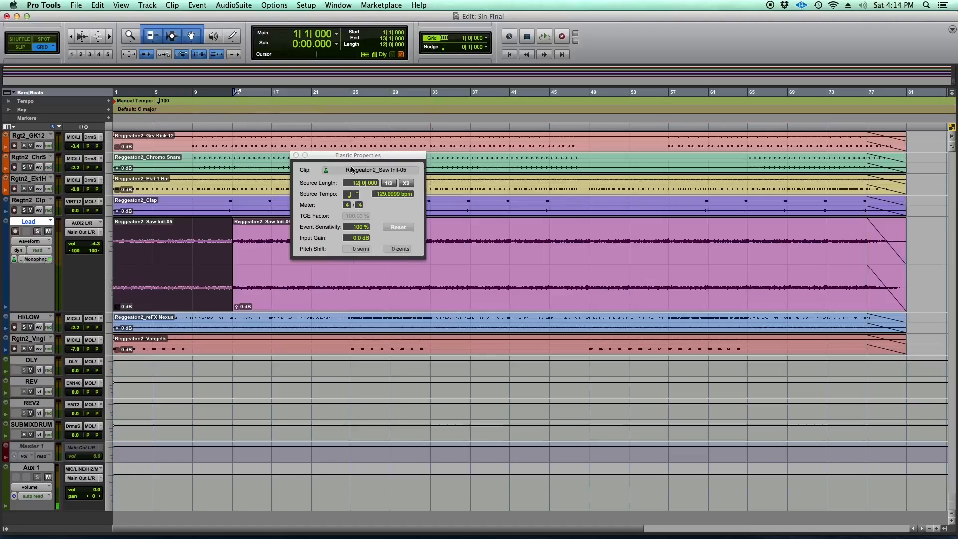
left_click_drag(361, 155, 290, 181)
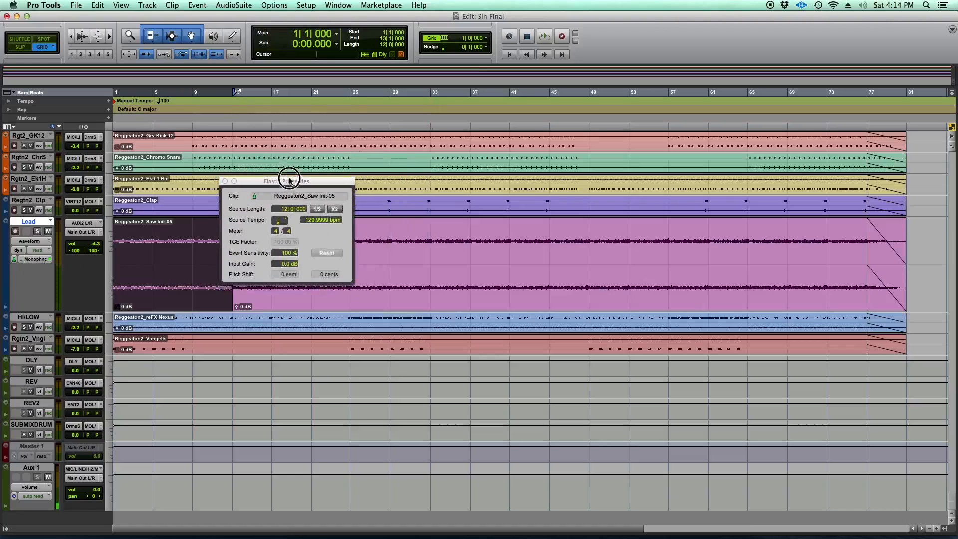
left_click_drag(268, 184, 345, 174)
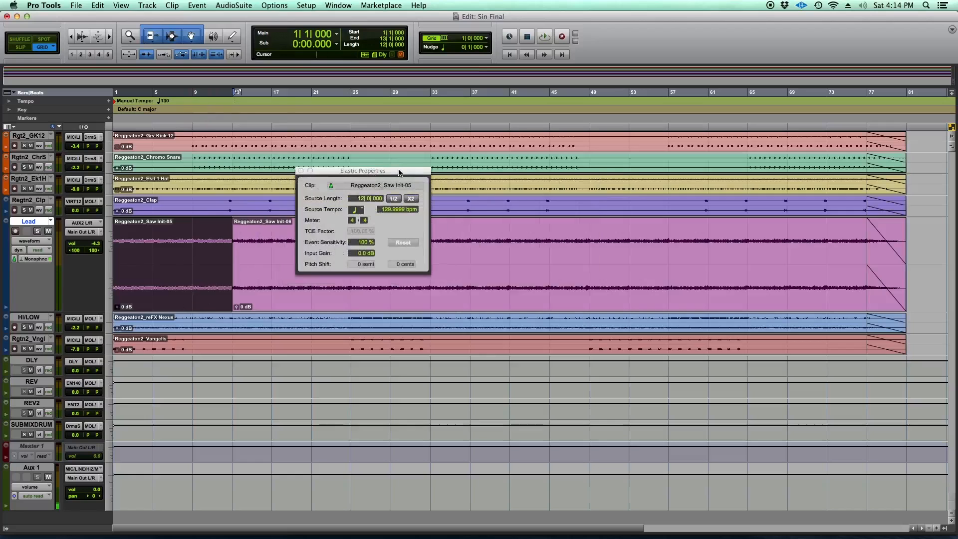
left_click_drag(399, 172, 366, 182)
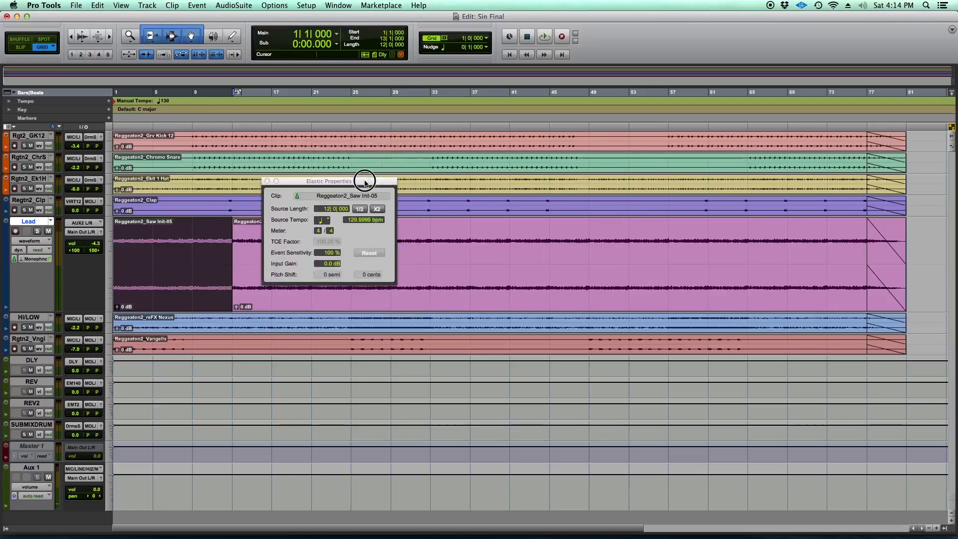
Open the Transpose event operation and choose its option for transposing from one note to another.
left_click(199, 5)
mouse_move(215, 39)
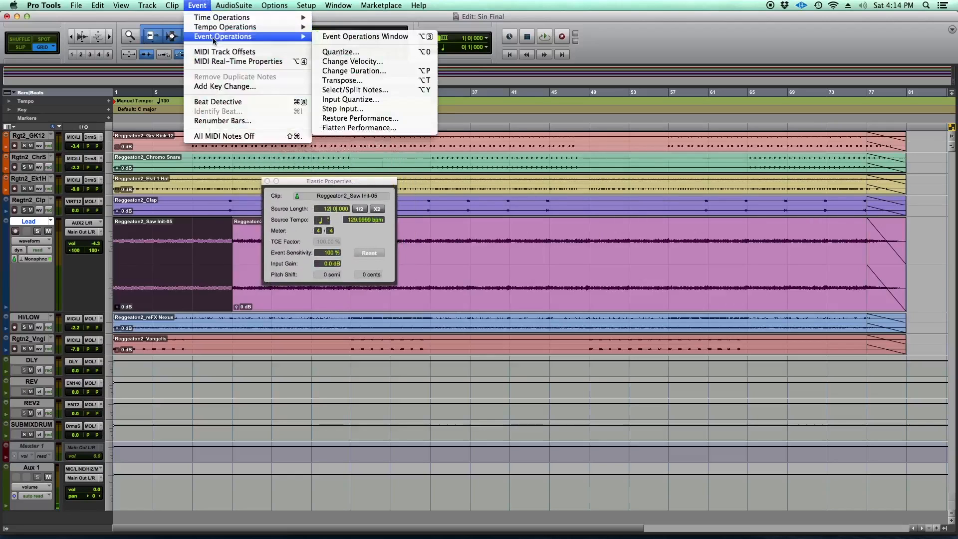
left_click(372, 99)
left_click(369, 80)
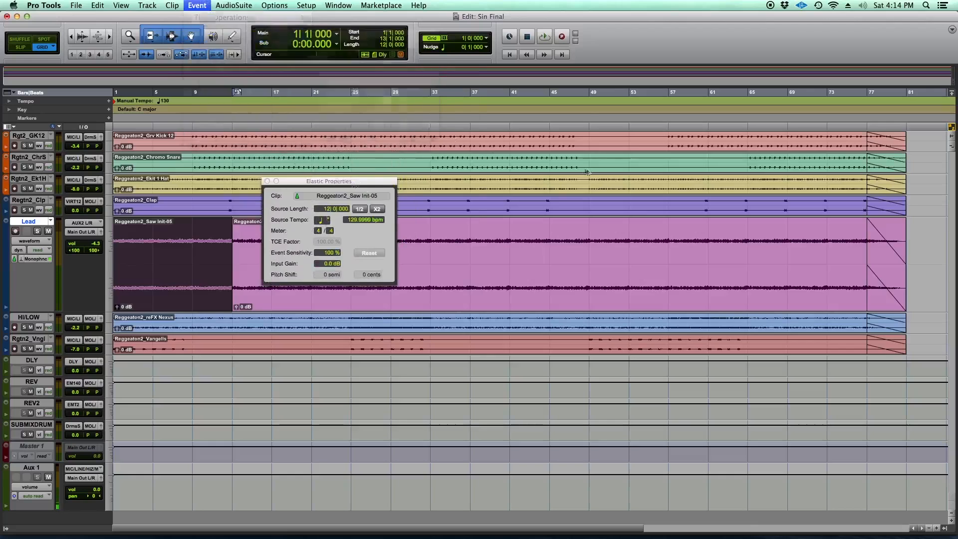
left_click_drag(403, 81, 476, 145)
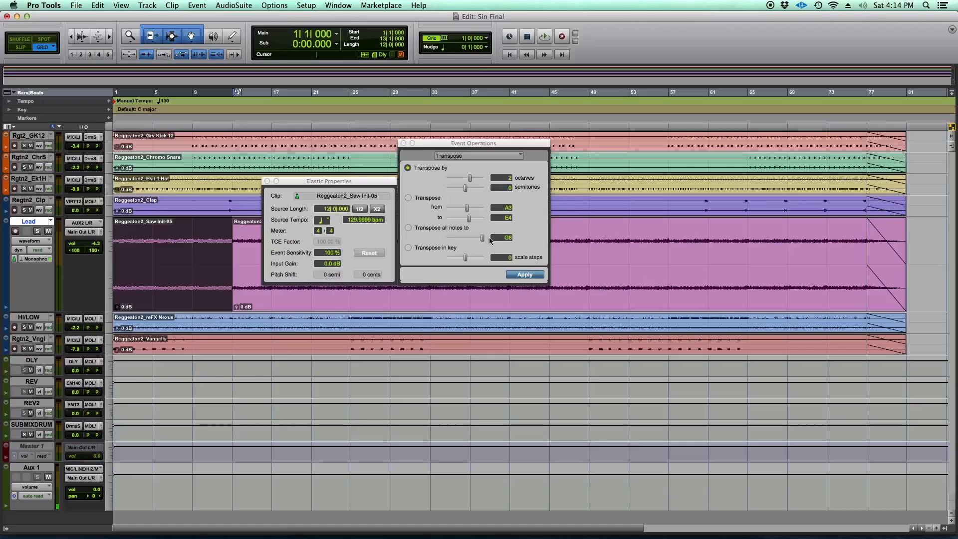
left_click(408, 197)
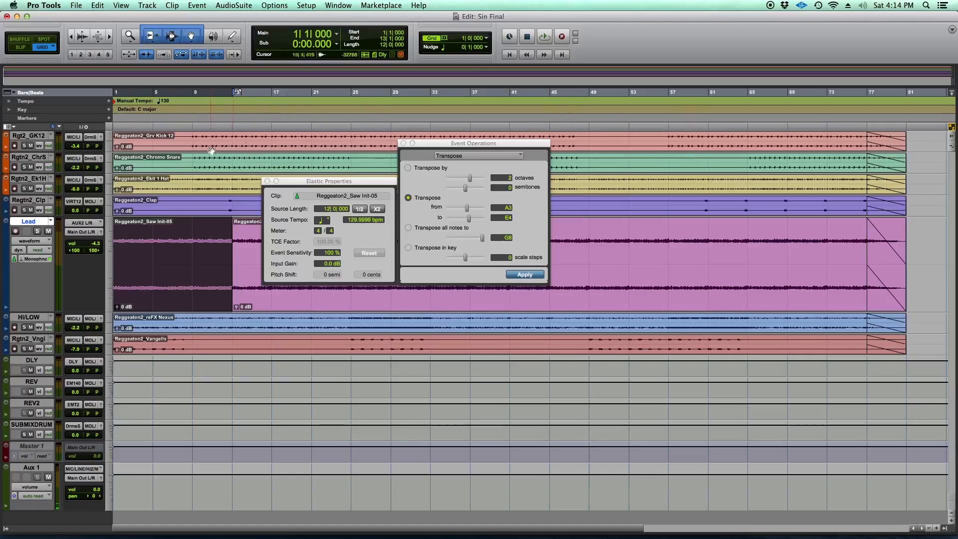
Deselect the first Lead clip and reselect it for Elastic Properties.
left_click(933, 274)
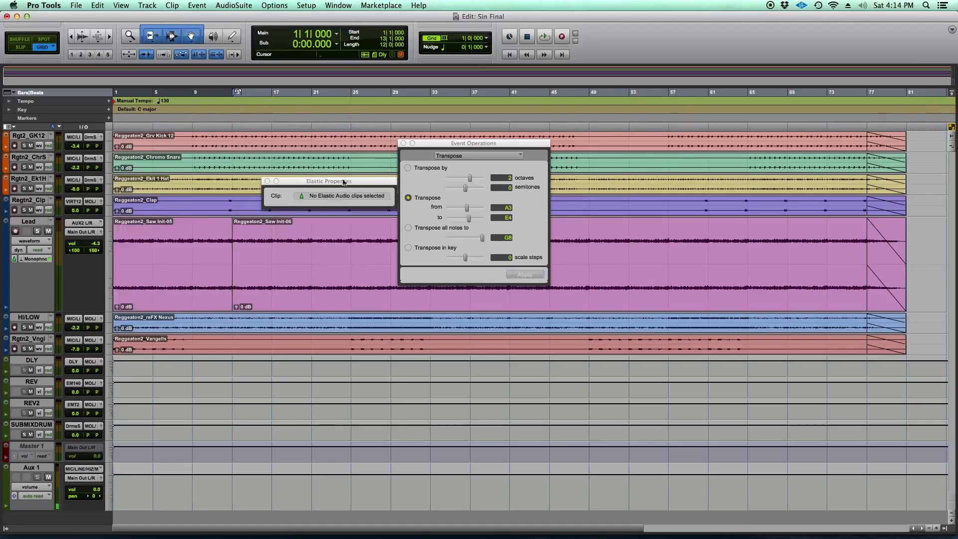
left_click(189, 277)
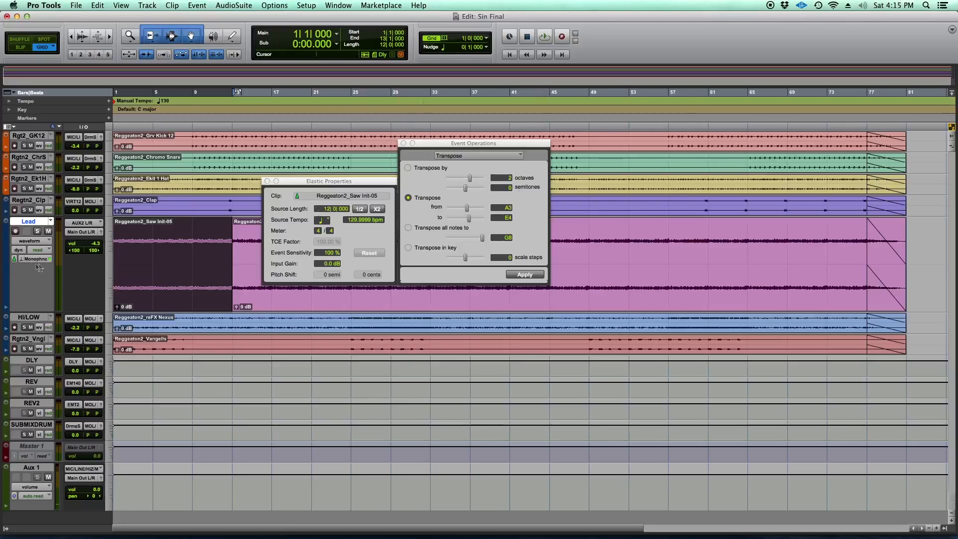
left_click(20, 260)
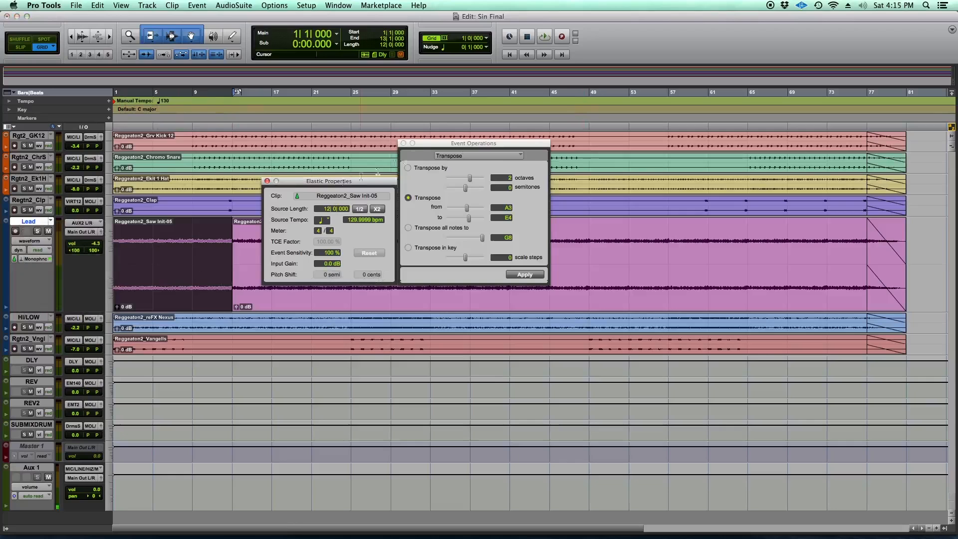
Reposition the Elastic Properties window above the clips and close the Event Operations window.
left_click_drag(444, 144, 514, 131)
left_click_drag(344, 181, 409, 155)
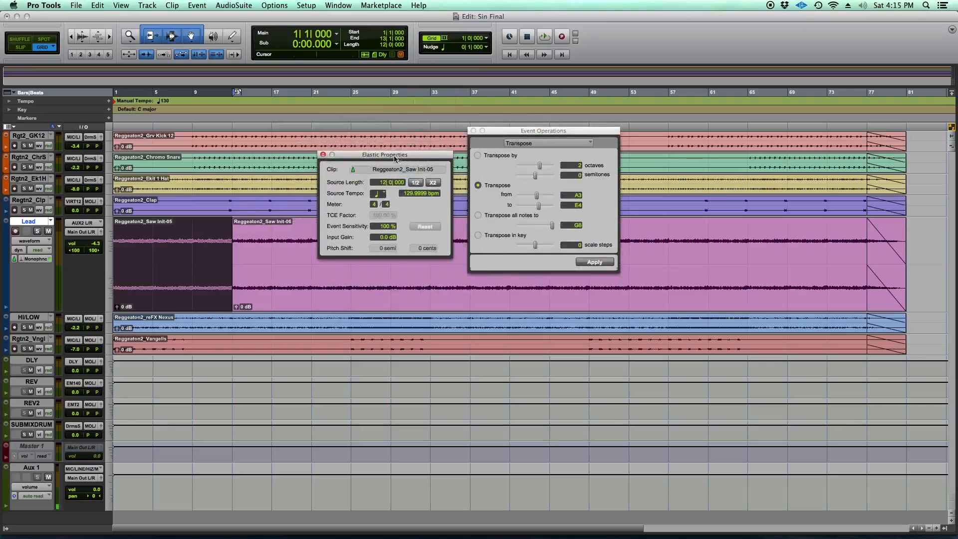
left_click_drag(537, 135, 610, 88)
left_click(414, 156)
left_click_drag(414, 157, 467, 124)
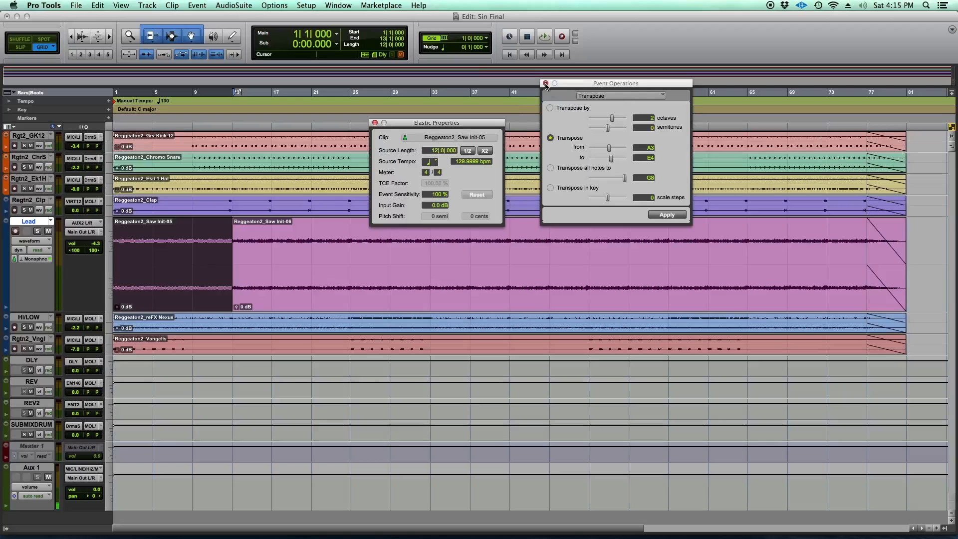
left_click(546, 84)
mouse_move(392, 124)
left_mouse_down()
mouse_move(357, 141)
mouse_move(364, 132)
mouse_move(633, 125)
mouse_move(346, 129)
mouse_move(411, 129)
mouse_move(414, 141)
mouse_move(375, 131)
left_mouse_up()
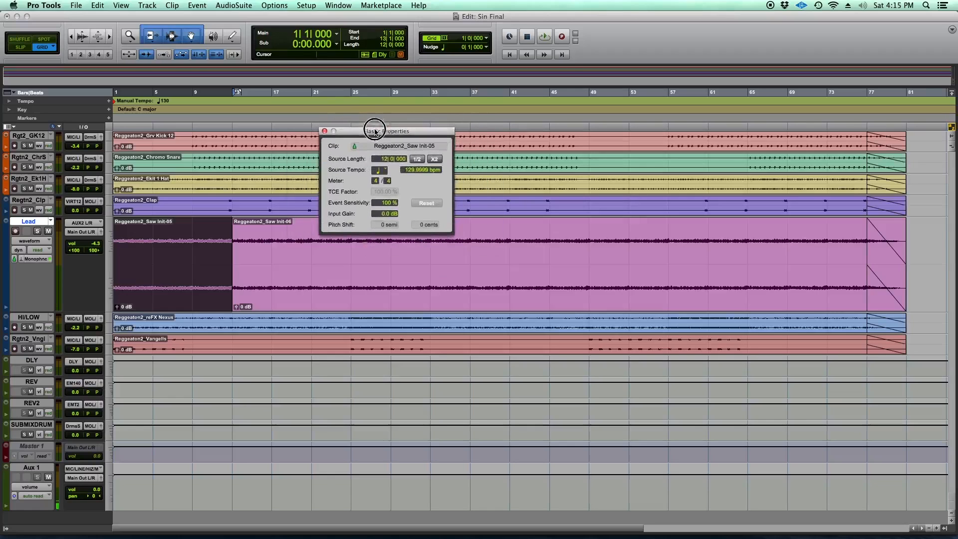
Select bars 9 to 13 on the Lead track and play back that range.
left_click(192, 237)
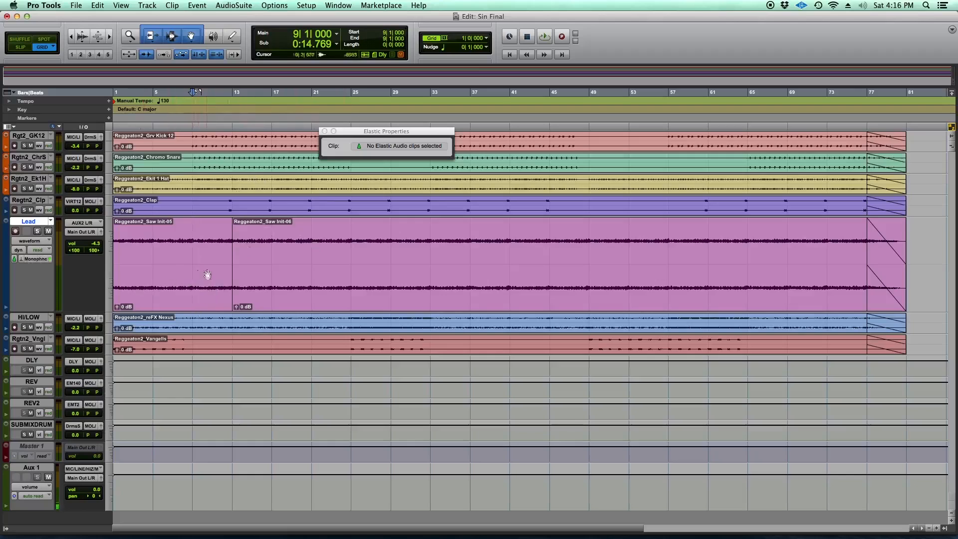
left_click(191, 292)
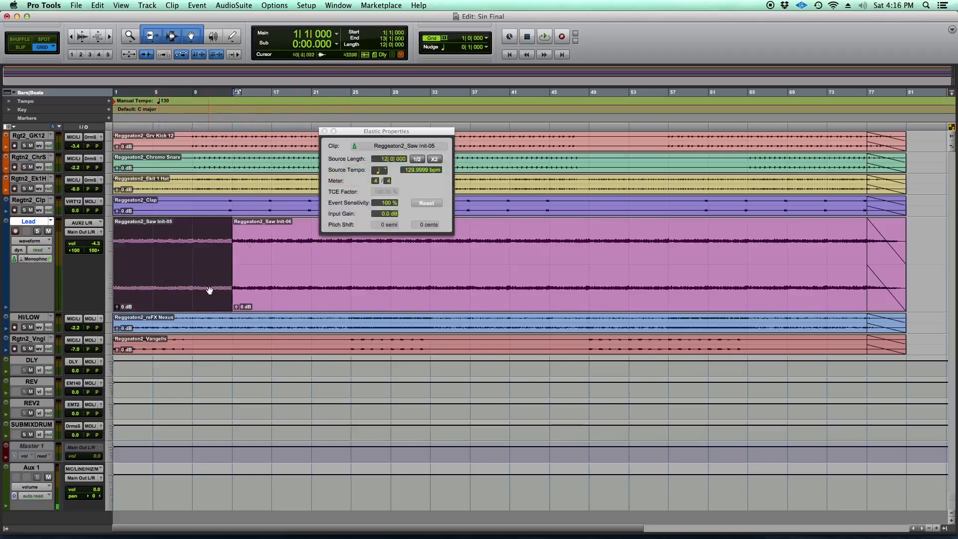
left_click_drag(192, 231, 231, 231)
key("space")
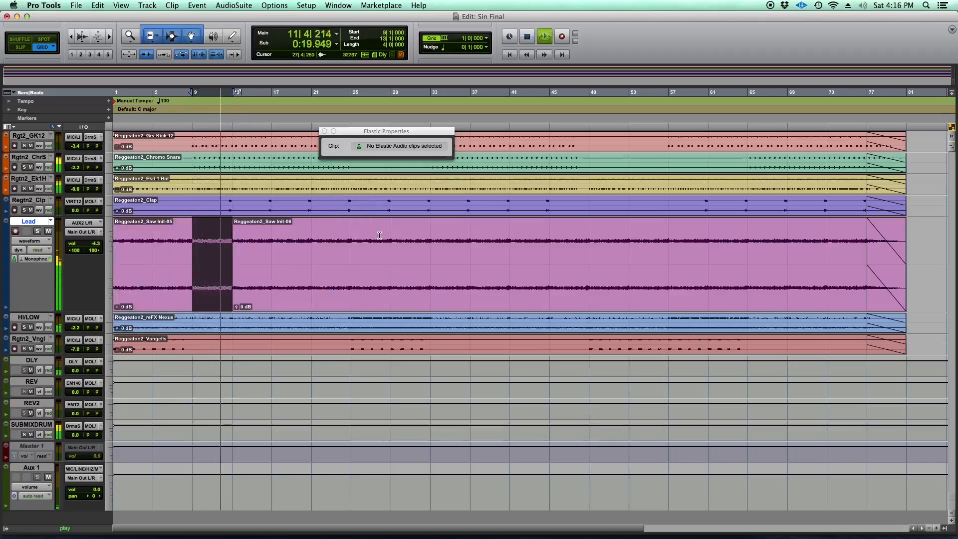
key("space")
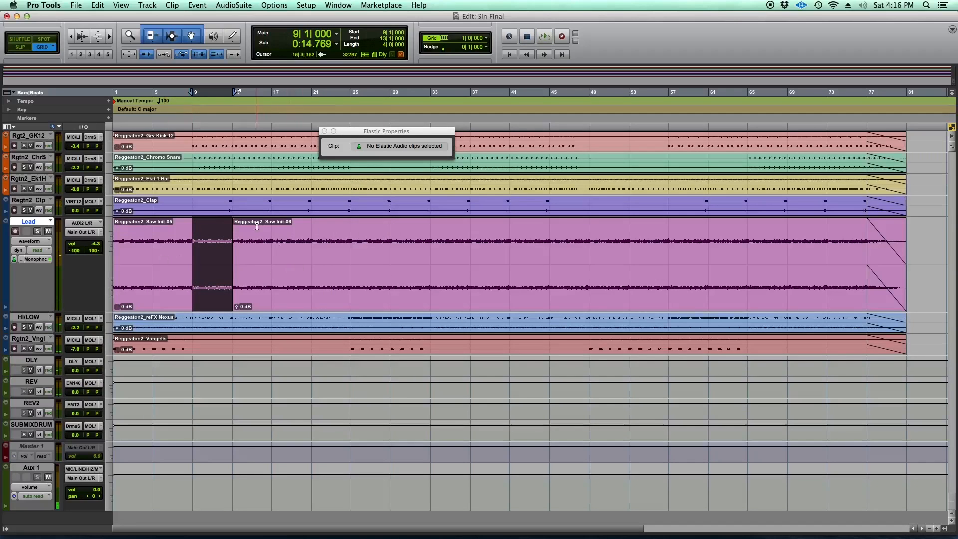
Select the two Lead clips in turn to compare their Elastic Properties.
left_click(274, 232)
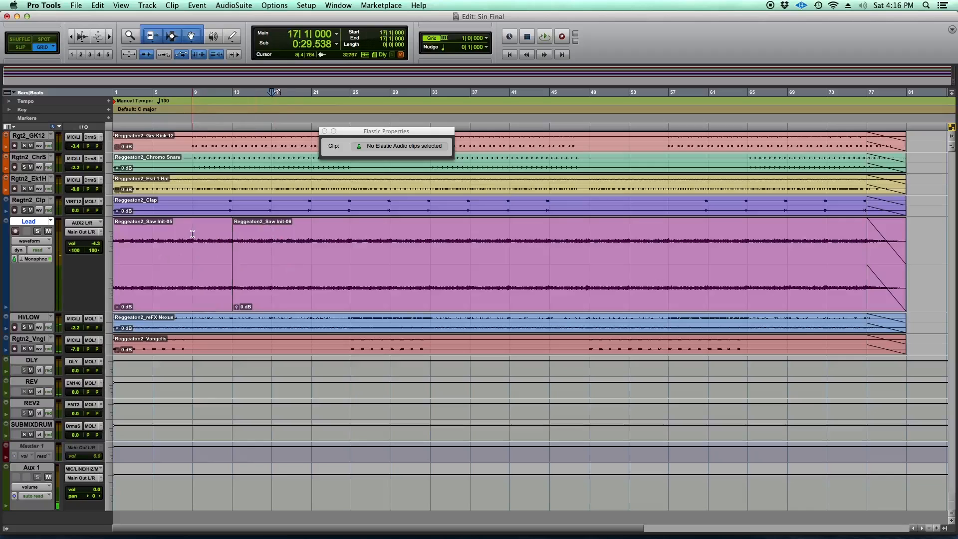
left_click(209, 287)
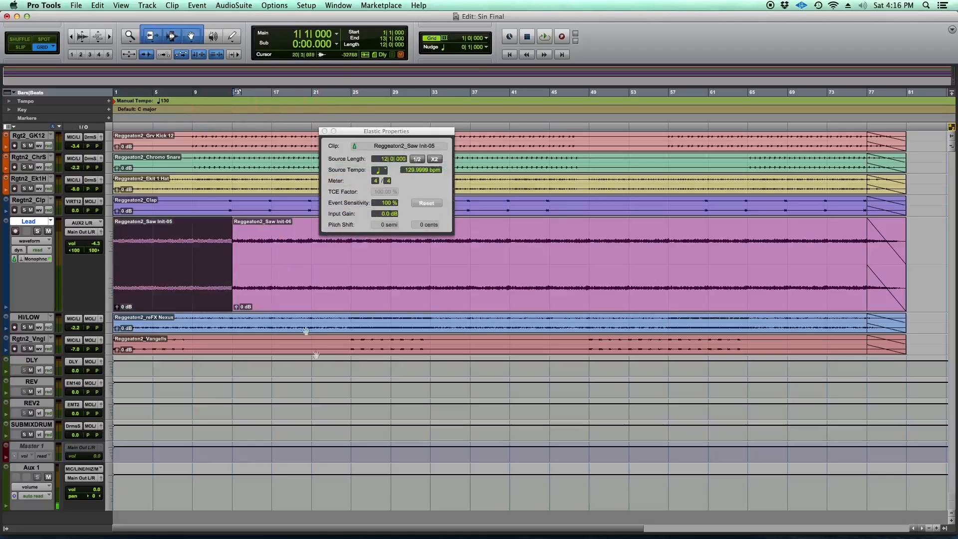
left_click(356, 301)
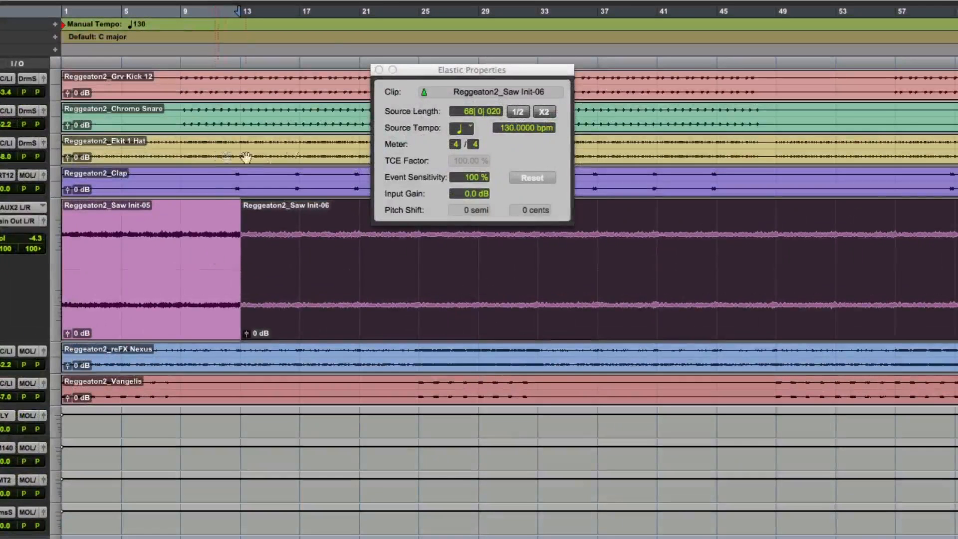
left_click_drag(491, 70, 397, 132)
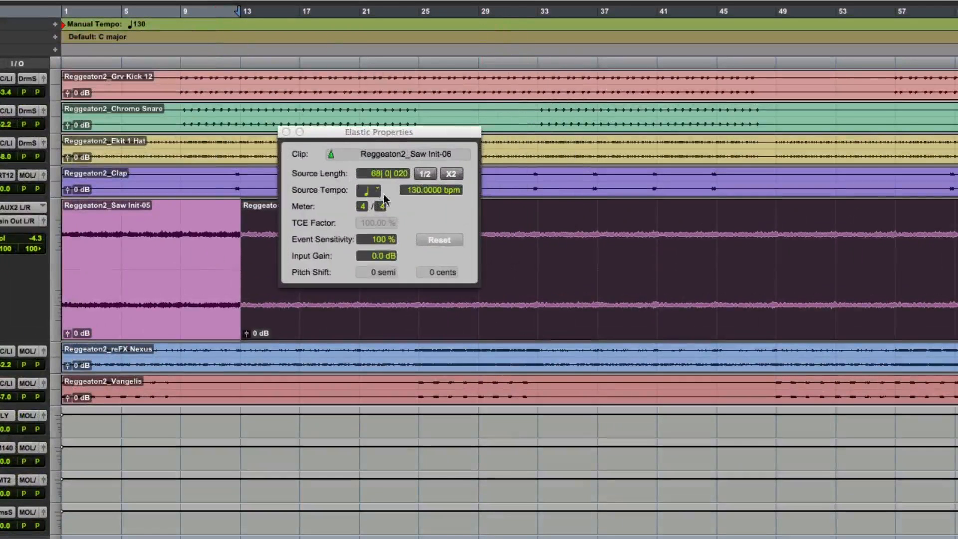
left_click(158, 312)
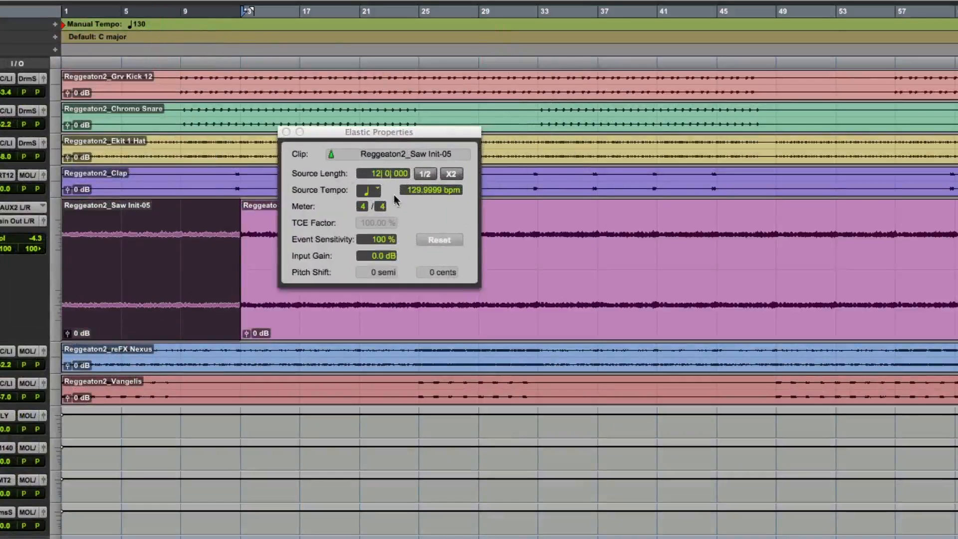
left_click(337, 315)
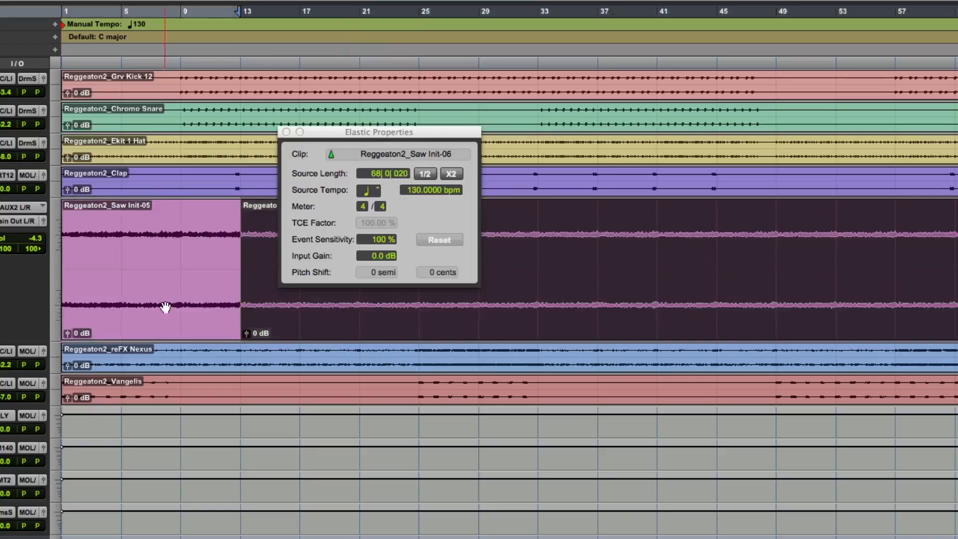
Check whether the pitch shift can be edited for each of the two Lead clips.
left_click(182, 312)
left_click(353, 318)
left_click(156, 309)
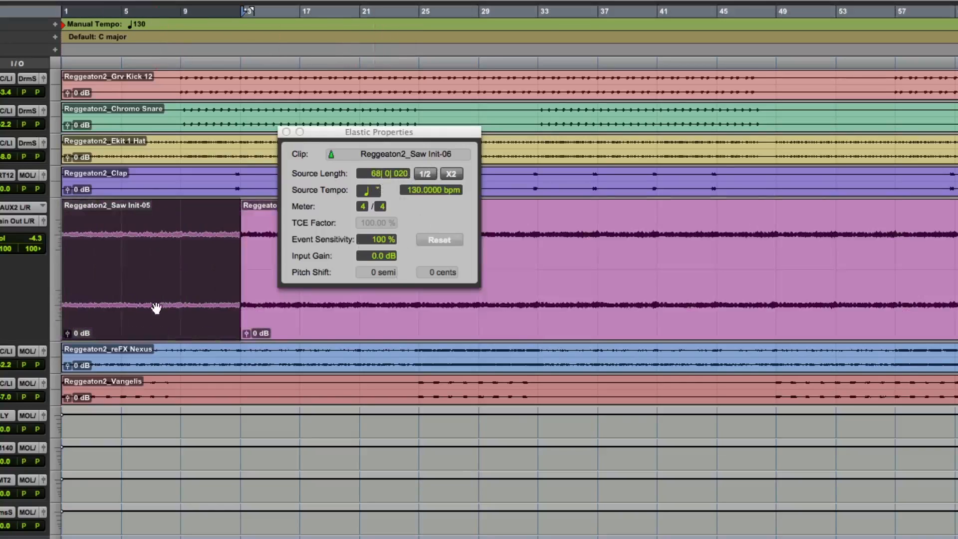
left_click(377, 312)
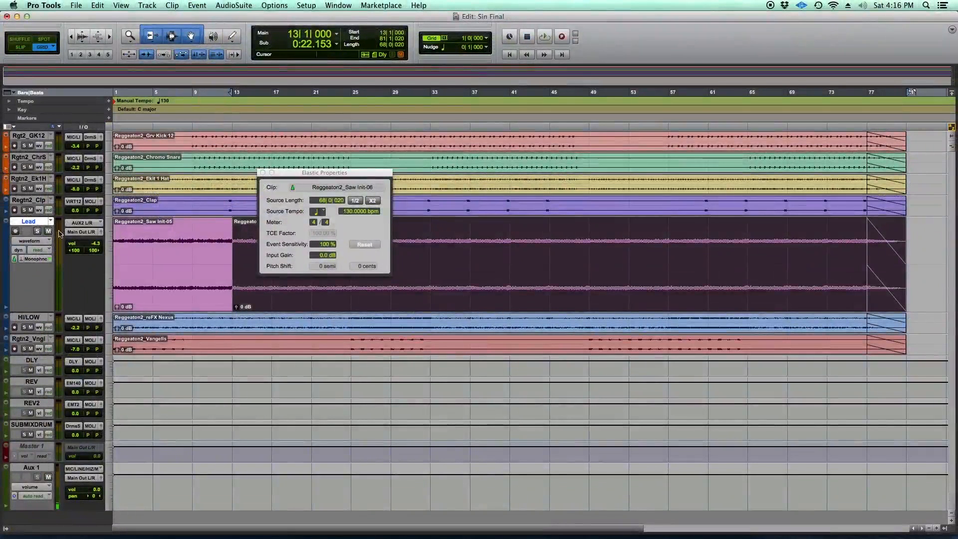
Change the Lead track's Elastic Audio plug-in to X-Form and select its first clip.
left_click(25, 260)
left_click(64, 282)
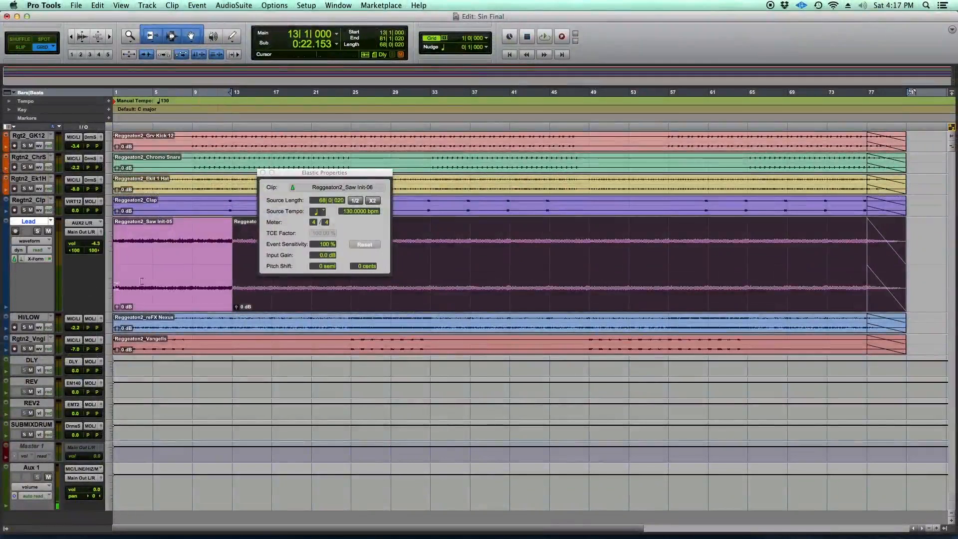
left_click(168, 286)
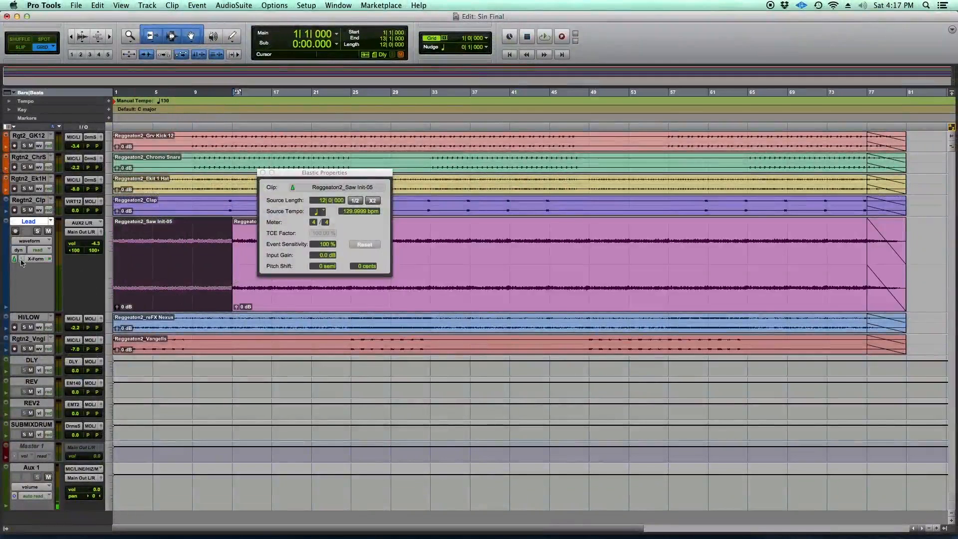
Try pitch shifts on the first Lead clip, including -21 cents, and return both semitones and cents to 0.
left_click_drag(322, 173, 384, 158)
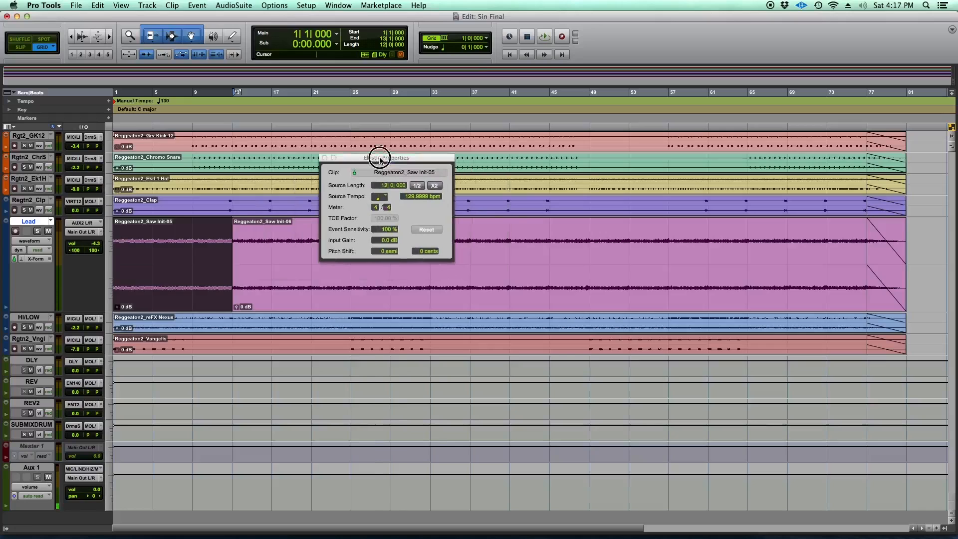
left_click_drag(384, 251, 421, 252)
left_click(382, 253)
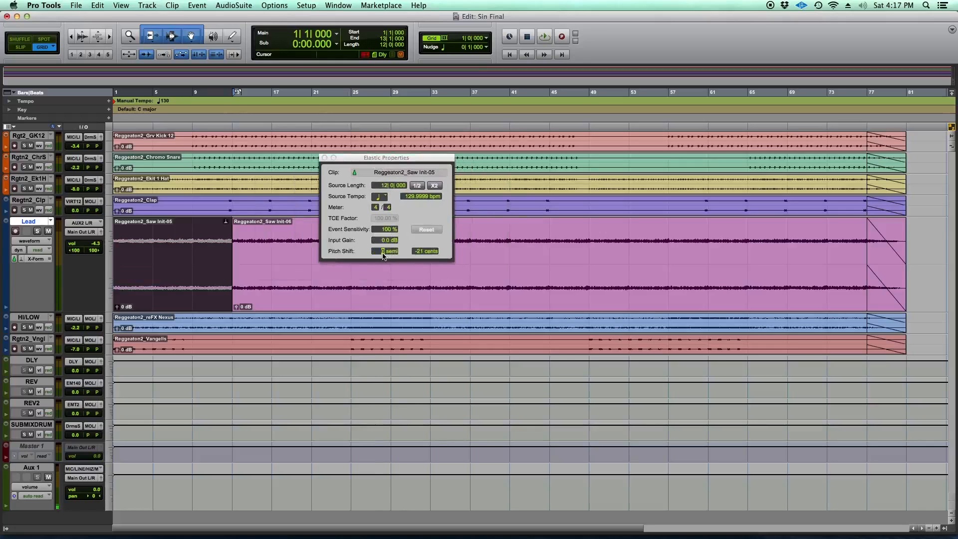
left_click(420, 254)
key("Return")
Set the first Lead clip's pitch shift to +12 semitones and move the Elastic Properties window off that clip.
left_click_drag(384, 163, 302, 125)
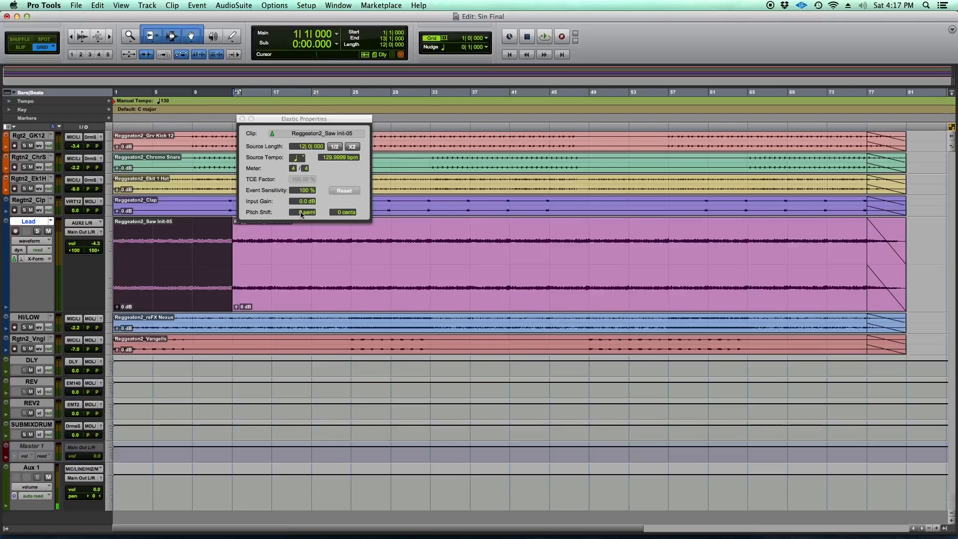
left_click_drag(299, 214, 301, 205)
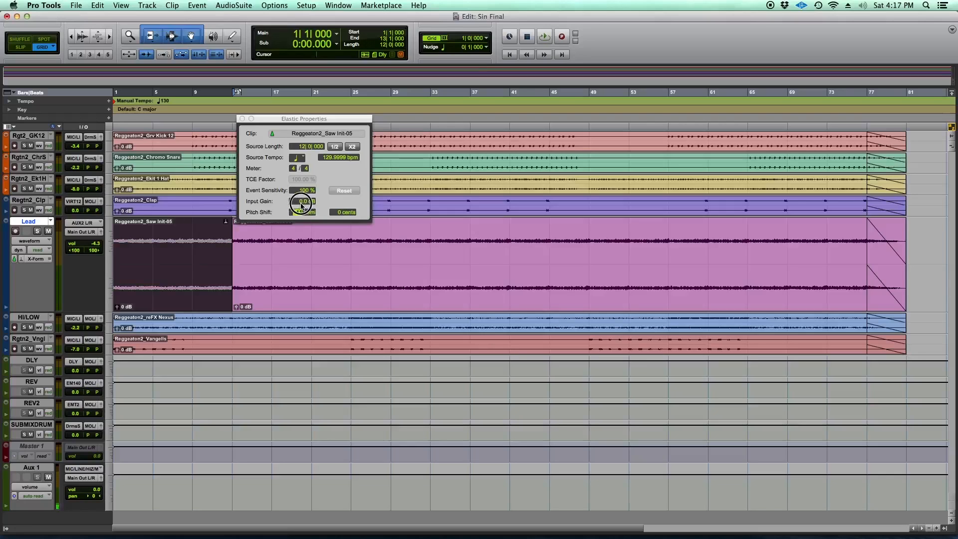
left_click_drag(300, 204, 300, 204)
left_click_drag(309, 121, 417, 145)
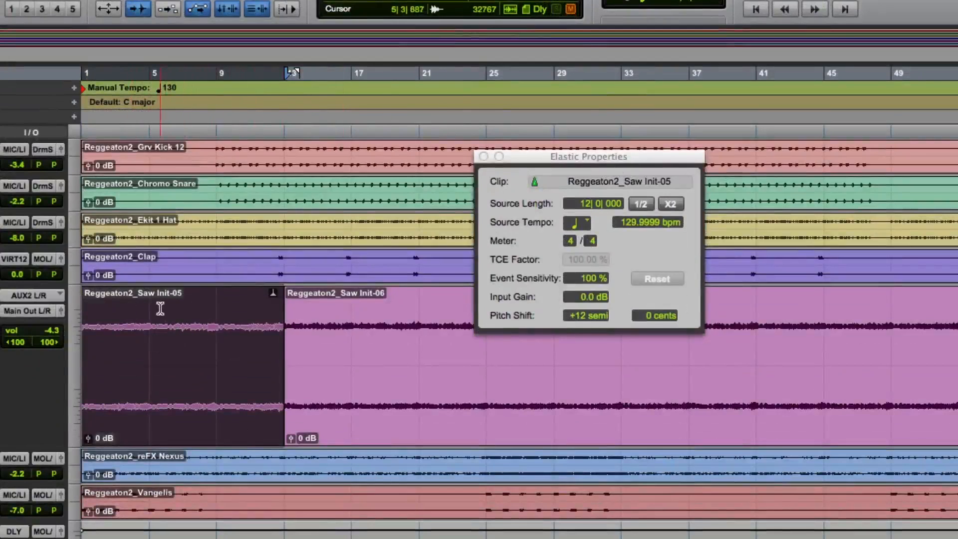
Play back bars 9 to 13 of the Lead track, then reselect the whole first clip.
left_click_drag(218, 306, 285, 312)
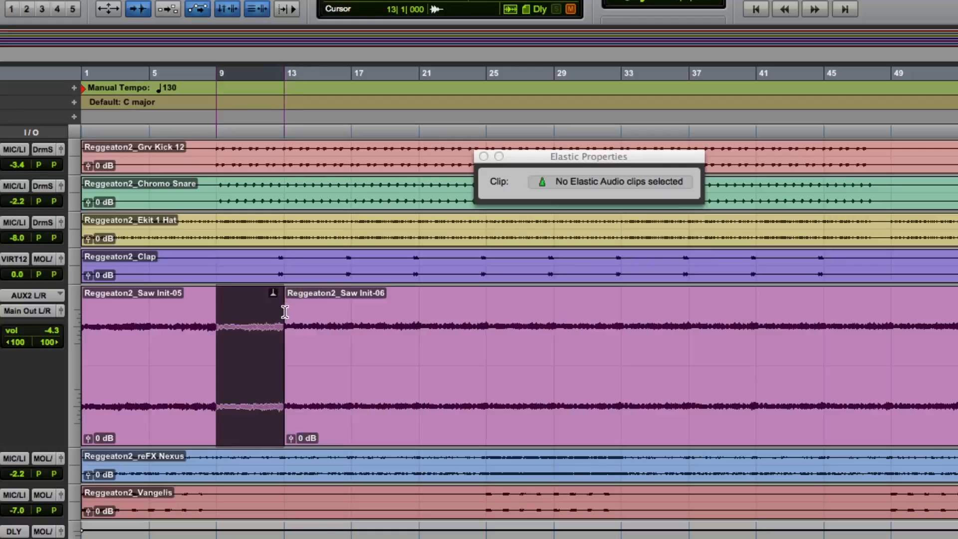
left_click(232, 364)
left_click_drag(219, 328, 278, 333)
key("space")
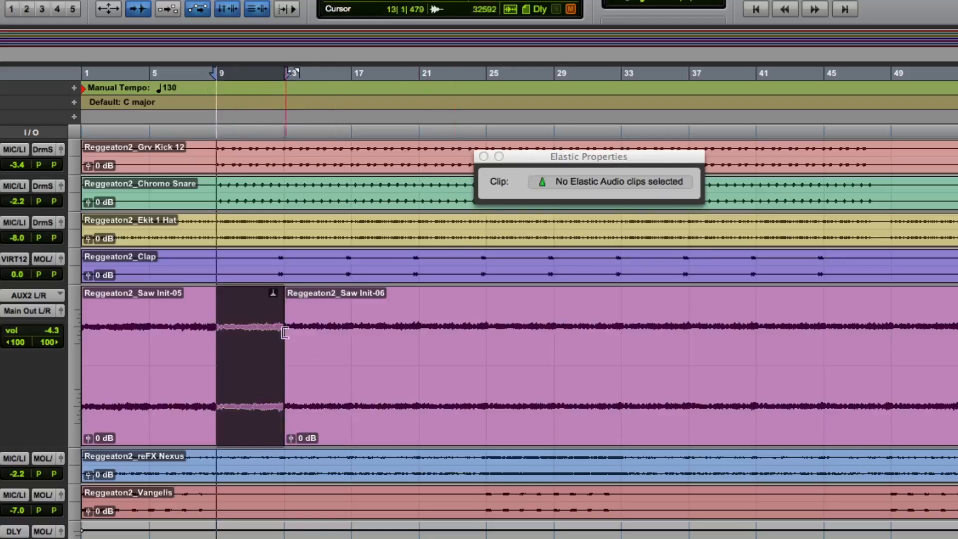
left_click(264, 376)
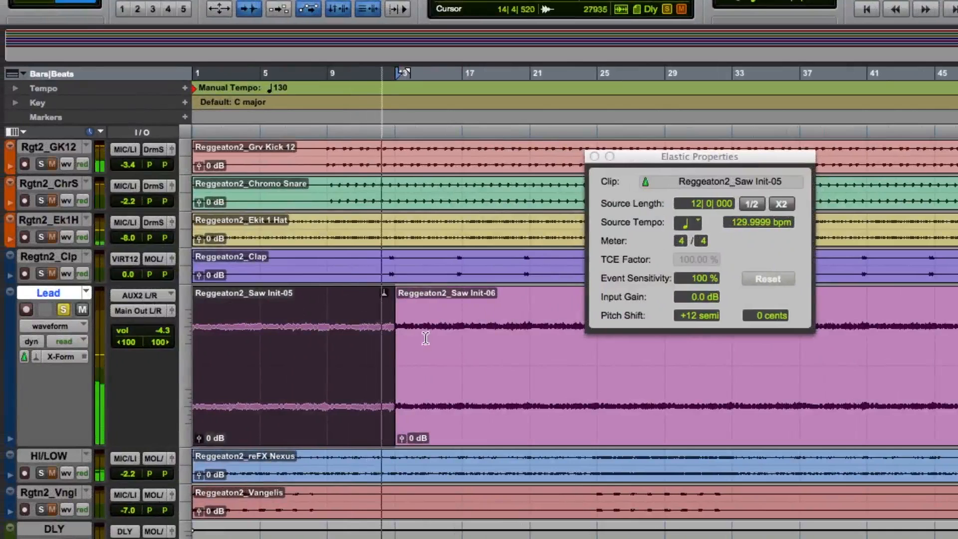
Play the soloed Lead track from bar 12 across the boundary between its two clips, then stop.
left_click(382, 309)
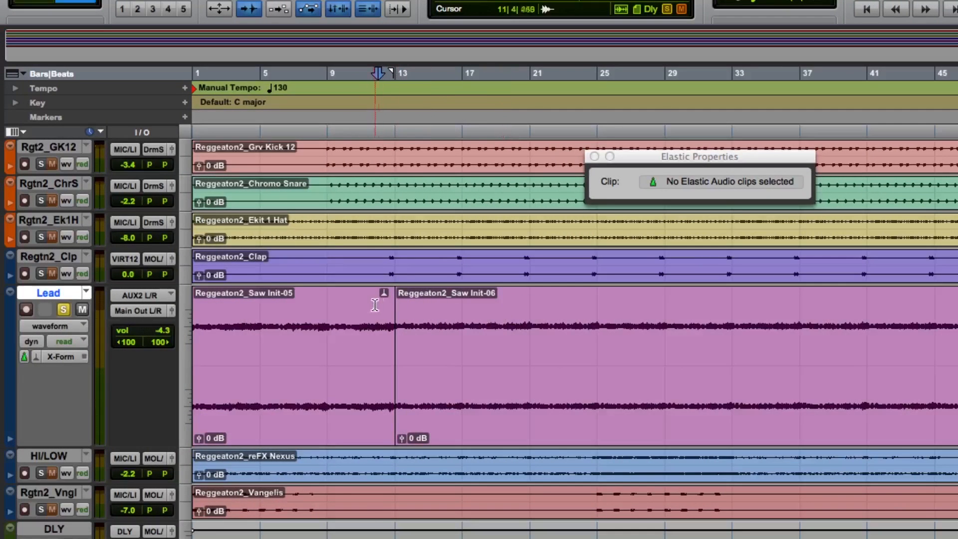
key("space")
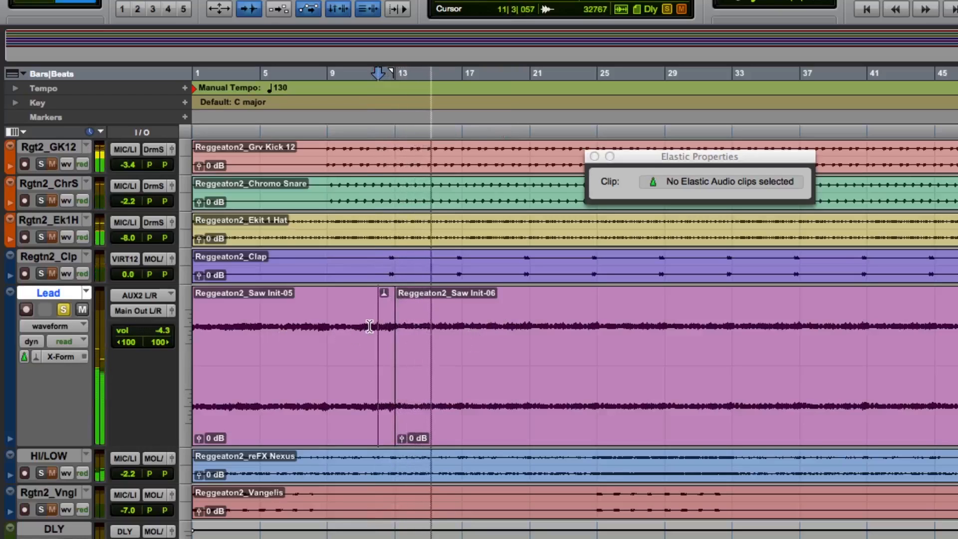
key("space")
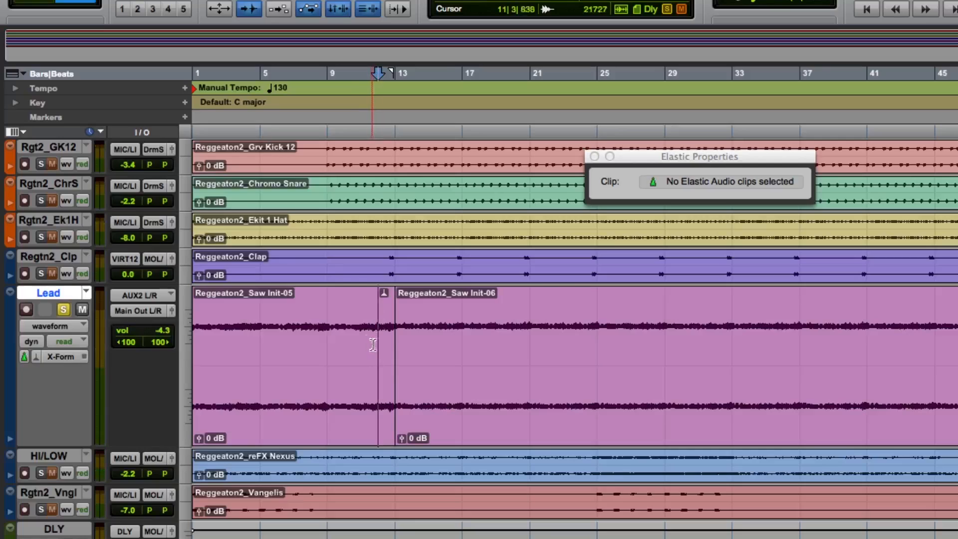
Select bars 1 to 9, the whole first clip and both Lead clips in turn to compare how Elastic Properties responds.
left_click(360, 308)
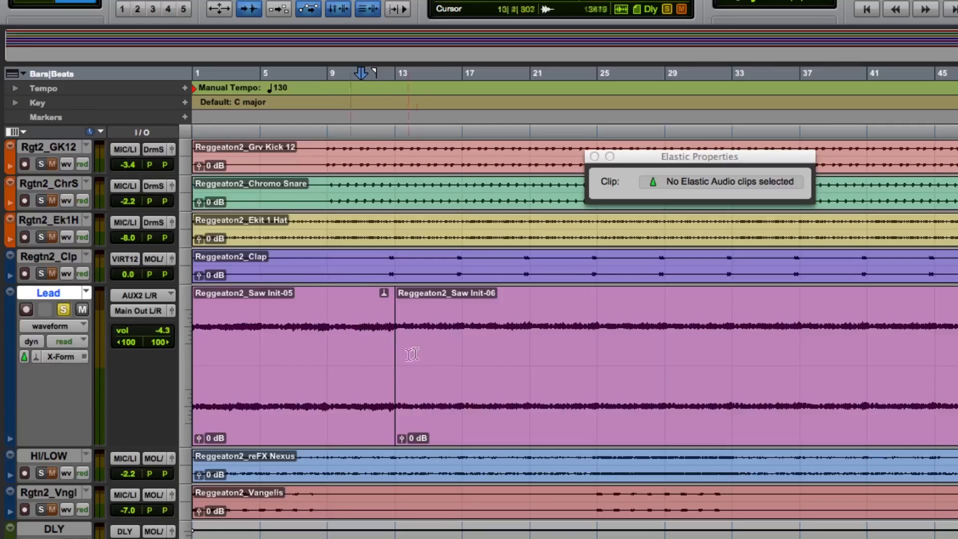
left_click_drag(329, 322, 170, 331)
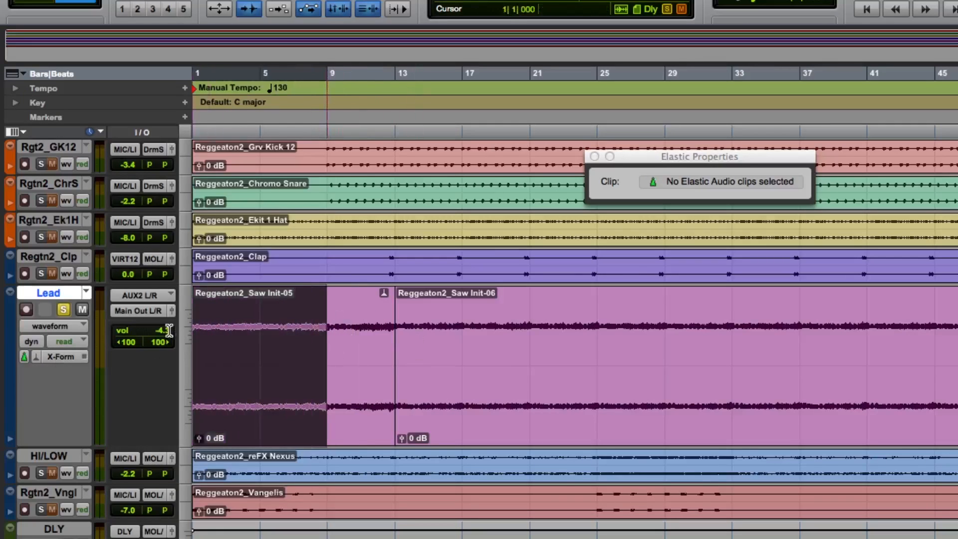
double_click(371, 354)
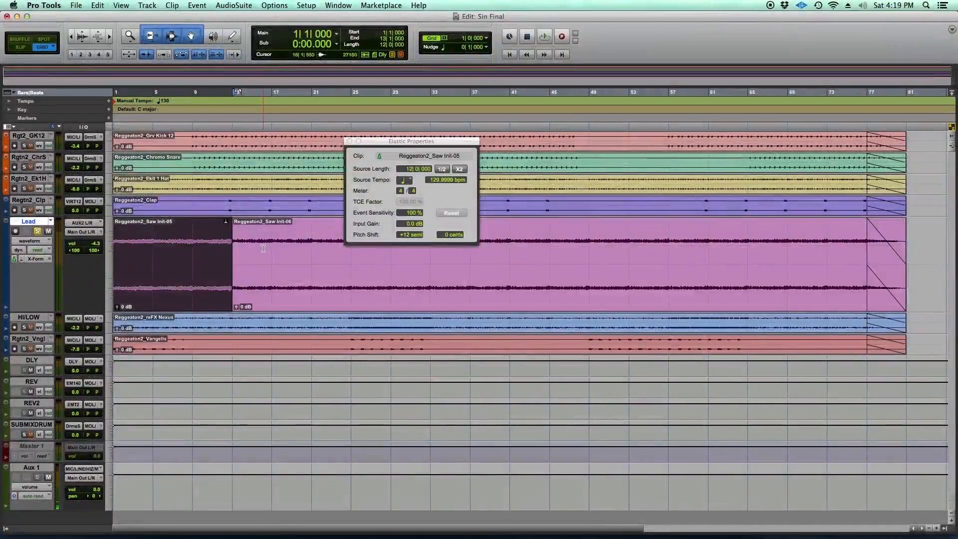
triple_click(322, 296)
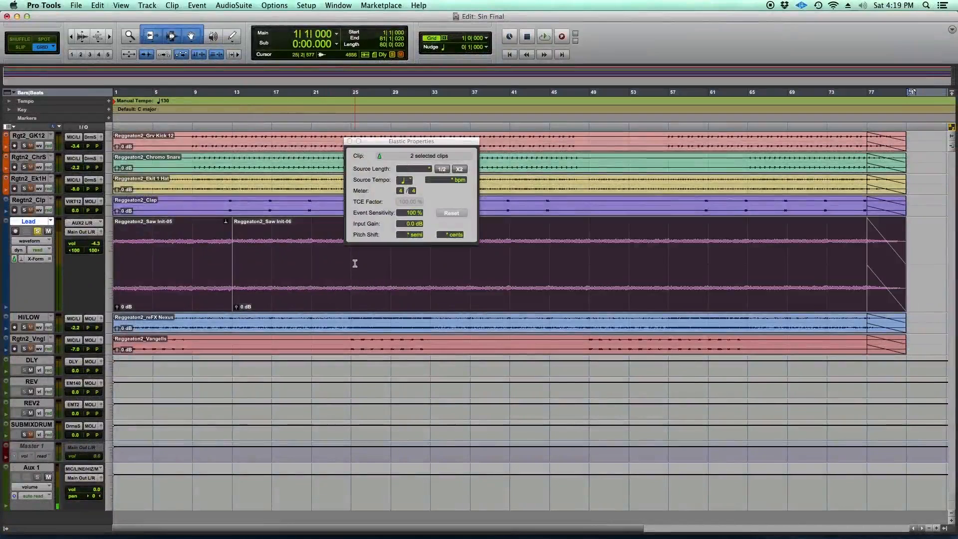
Place the edit cursor at bar 11 on the Lead track, play across the clip boundary and stop.
left_click(202, 243)
left_click(207, 297)
left_click(218, 231)
left_click(209, 227)
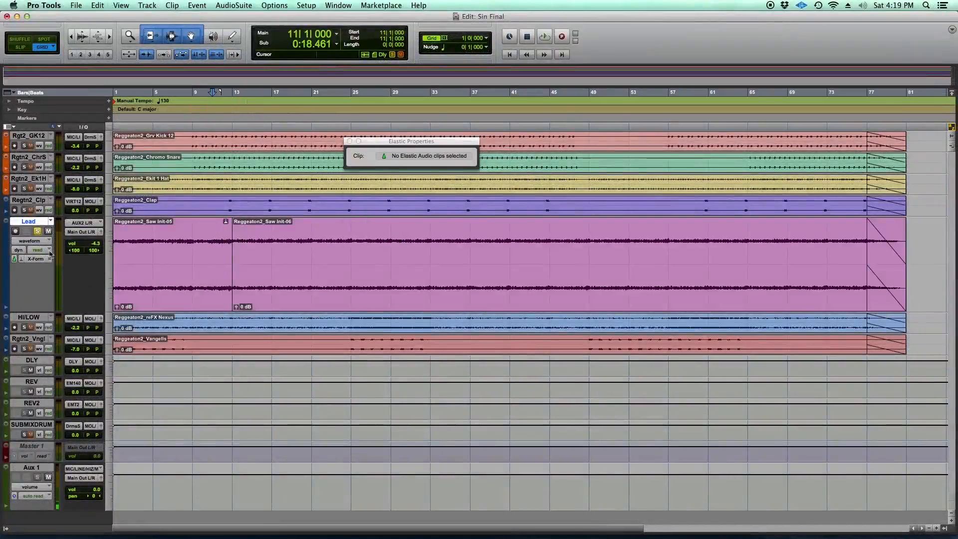
key("space")
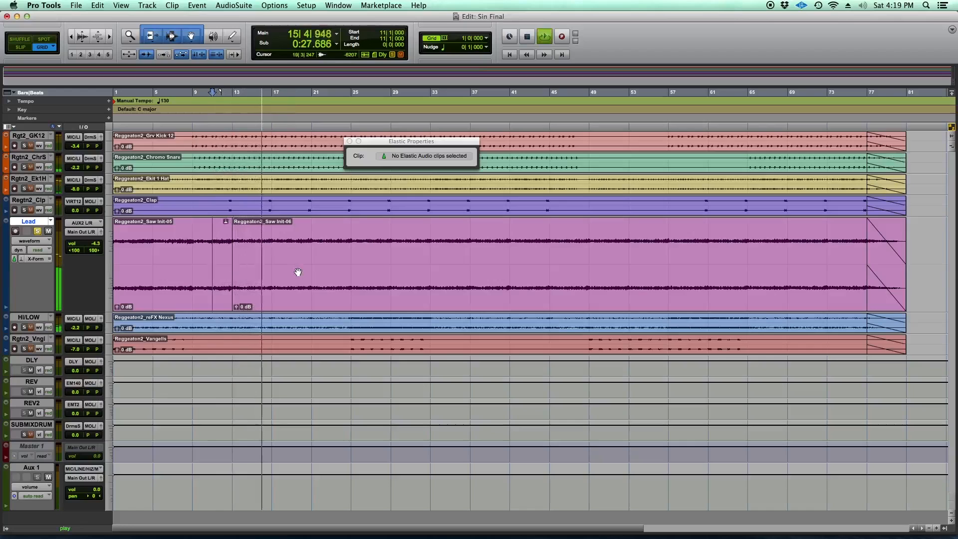
key("space")
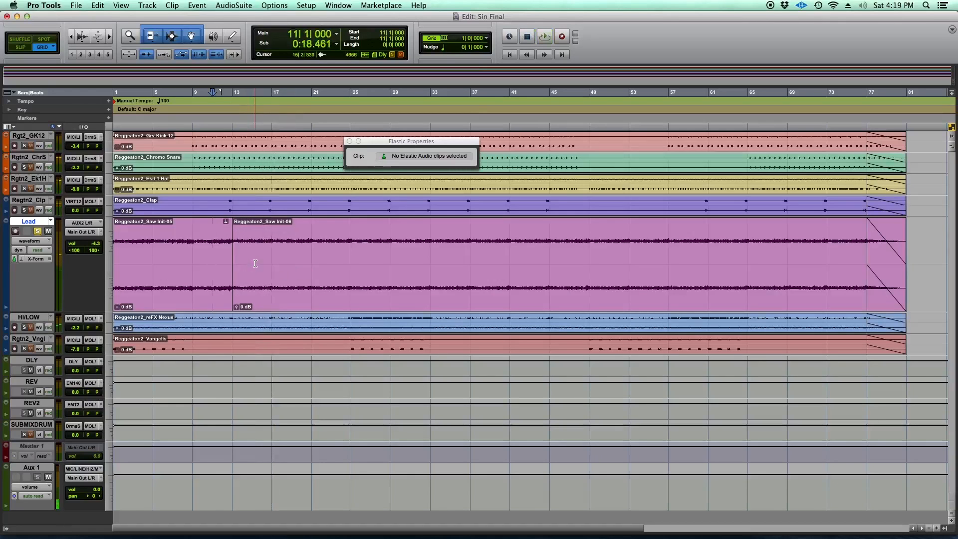
Set the first Lead clip's pitch shift to -12 semitones, leaving the source tempo note value at 1/4 note.
double_click(216, 220)
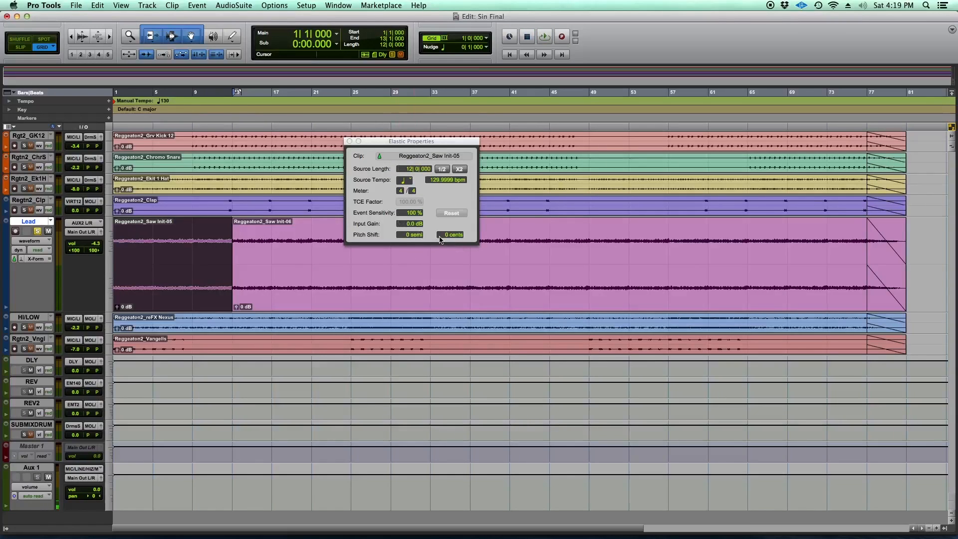
left_click(408, 237)
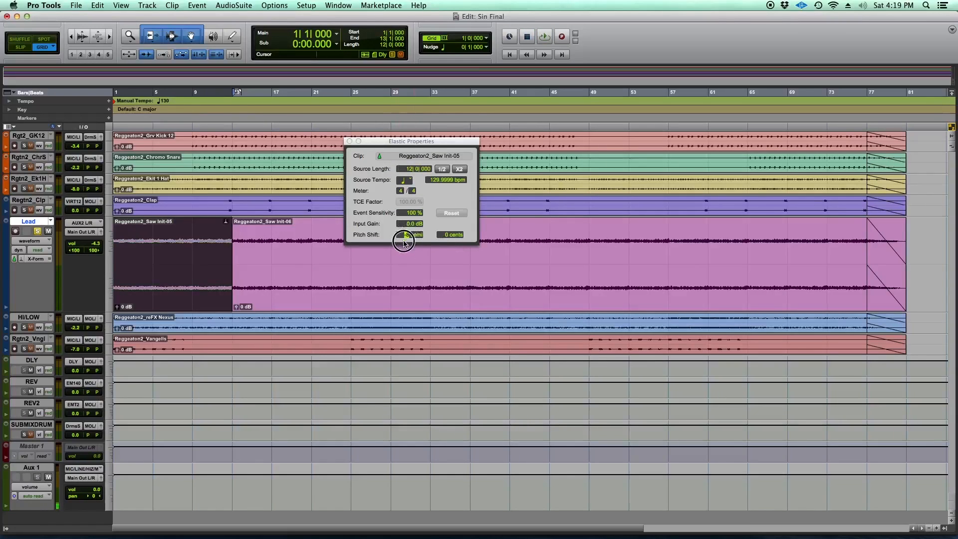
left_click_drag(402, 243, 401, 244)
left_click(404, 181)
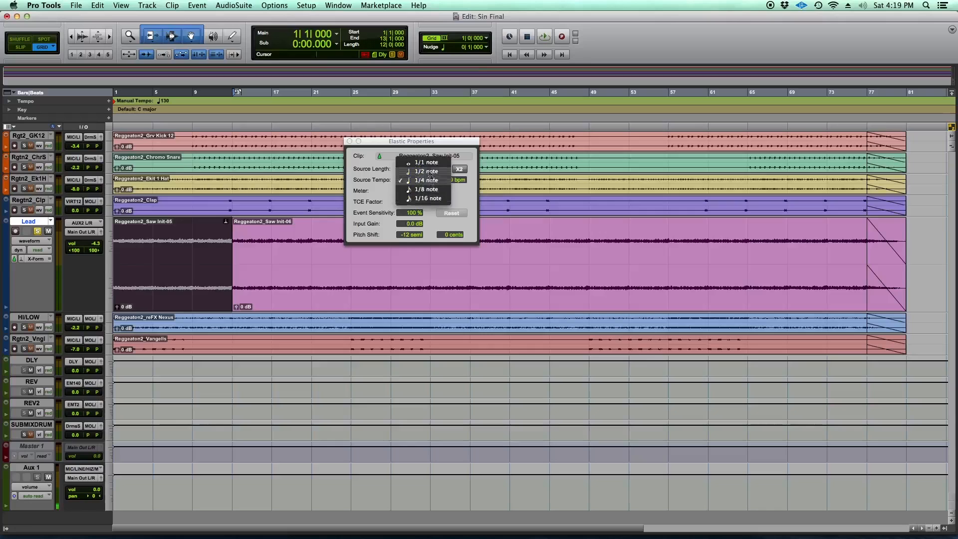
left_click(402, 183)
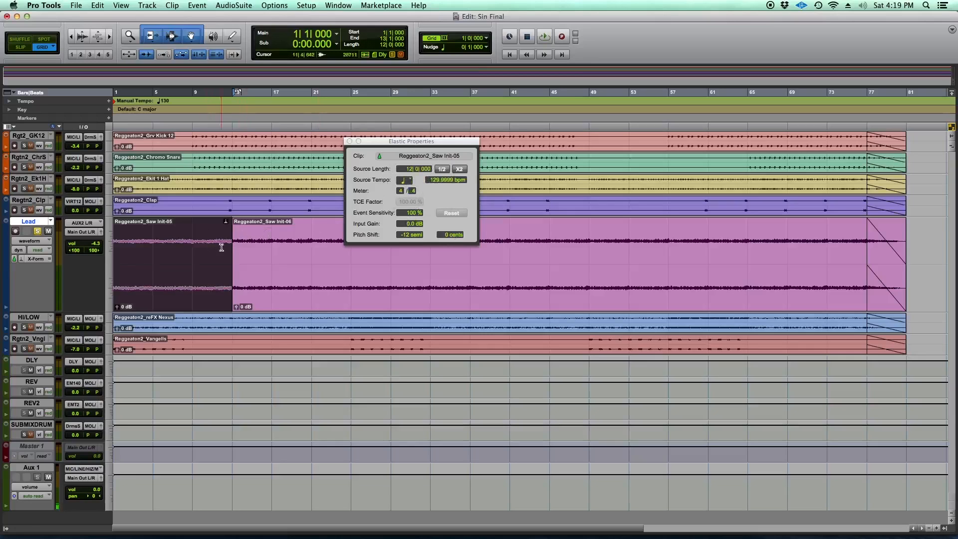
Play the Lead track from bar 10 across the clip boundary to hear the lowered first clip, then stop.
left_click(202, 234)
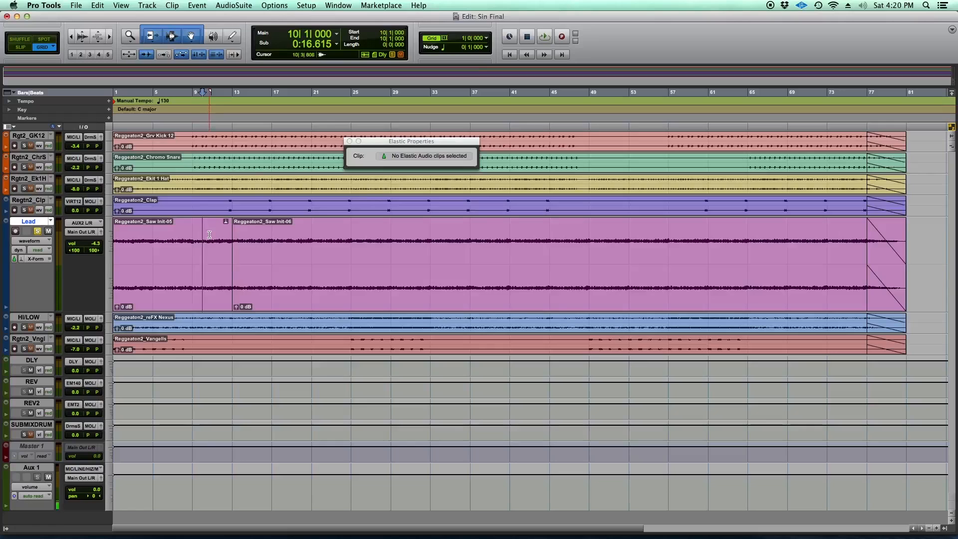
key("space")
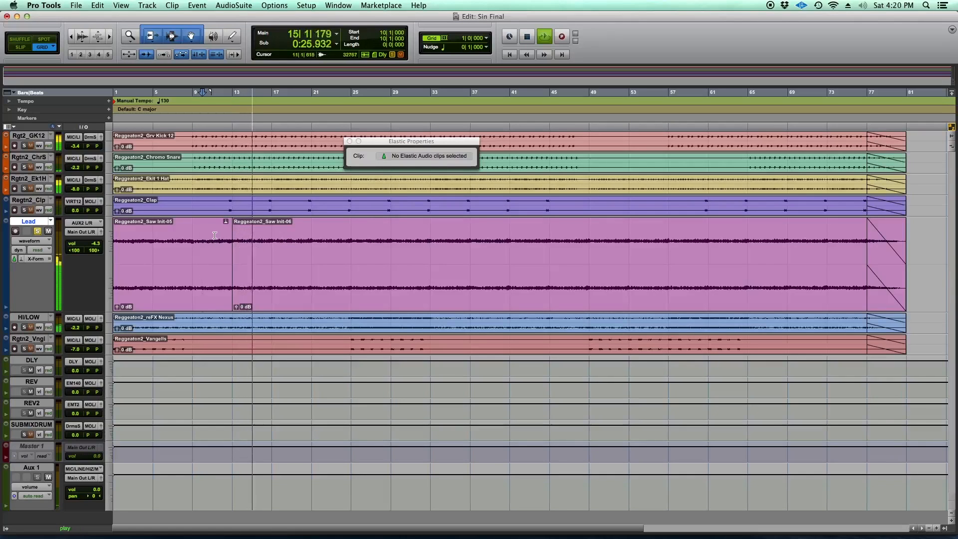
key("space")
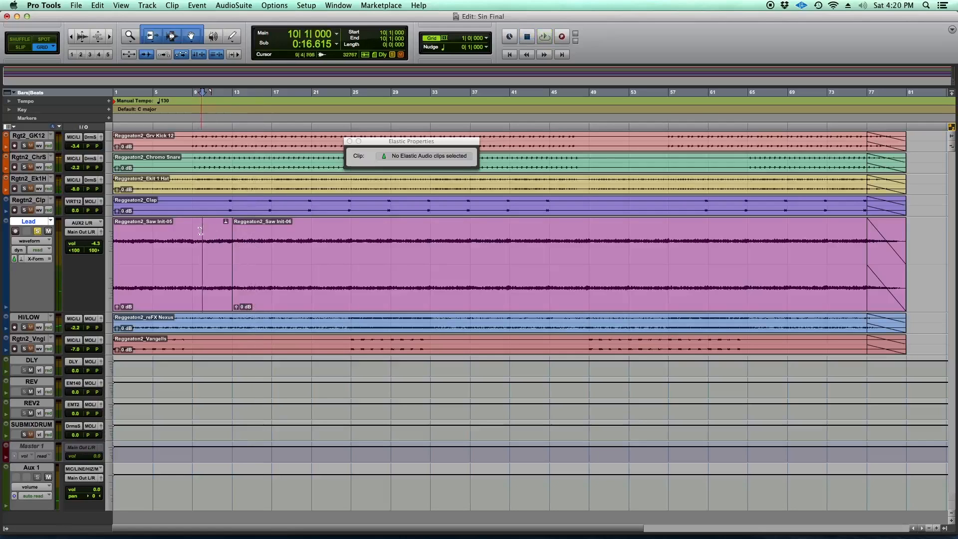
With Event Operations opened at Transpose, clear the first Lead clip's pitch shift and close the Elastic Properties window.
double_click(209, 272)
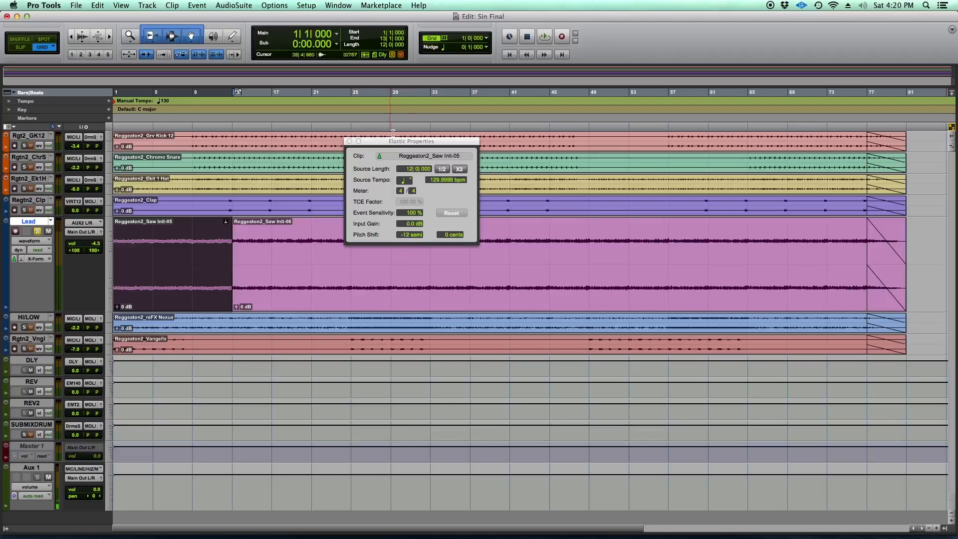
left_click_drag(419, 141, 346, 158)
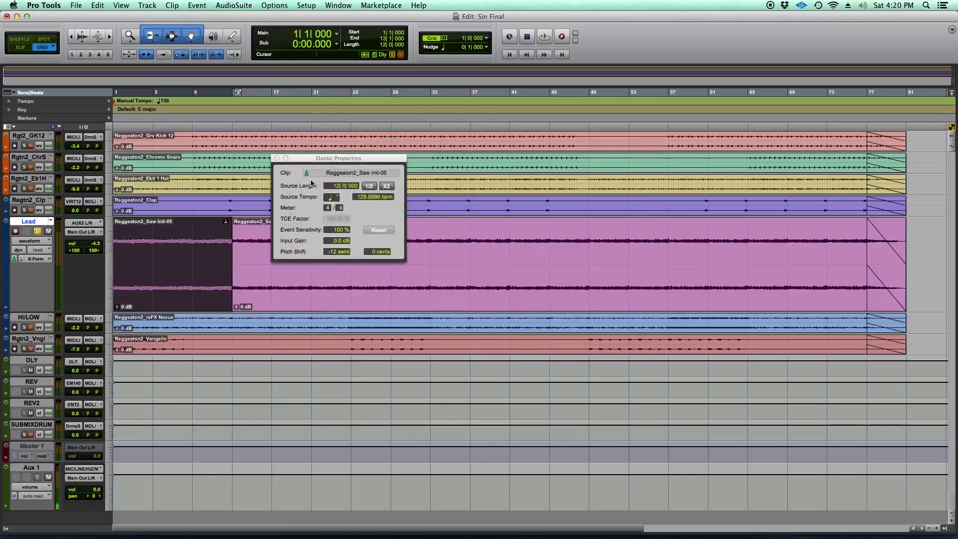
key("alt+3")
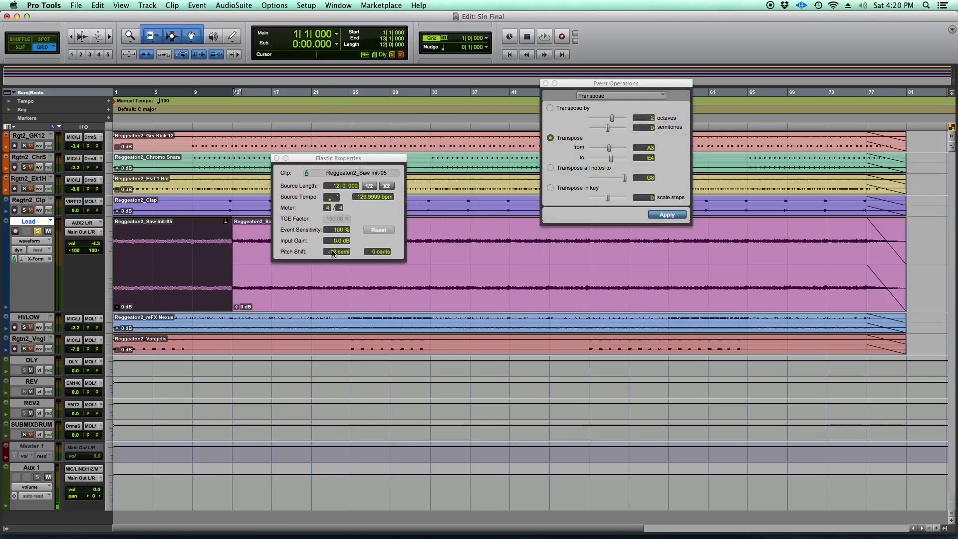
key("Return")
left_click(277, 159)
Set Event Operations to Transpose by 0 octaves and reposition its window over the second Lead clip.
left_click_drag(590, 83, 346, 114)
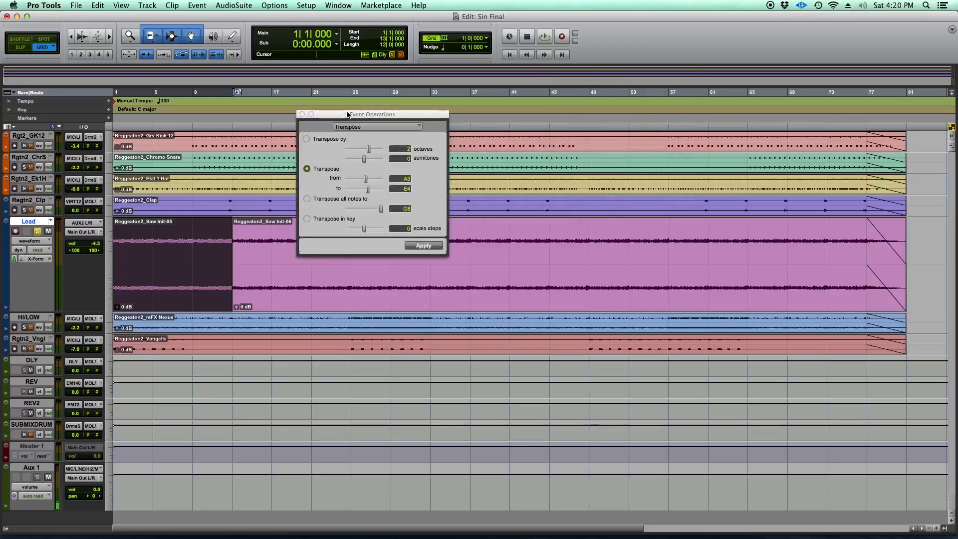
left_click_drag(369, 149, 365, 152)
left_click_drag(351, 116, 439, 132)
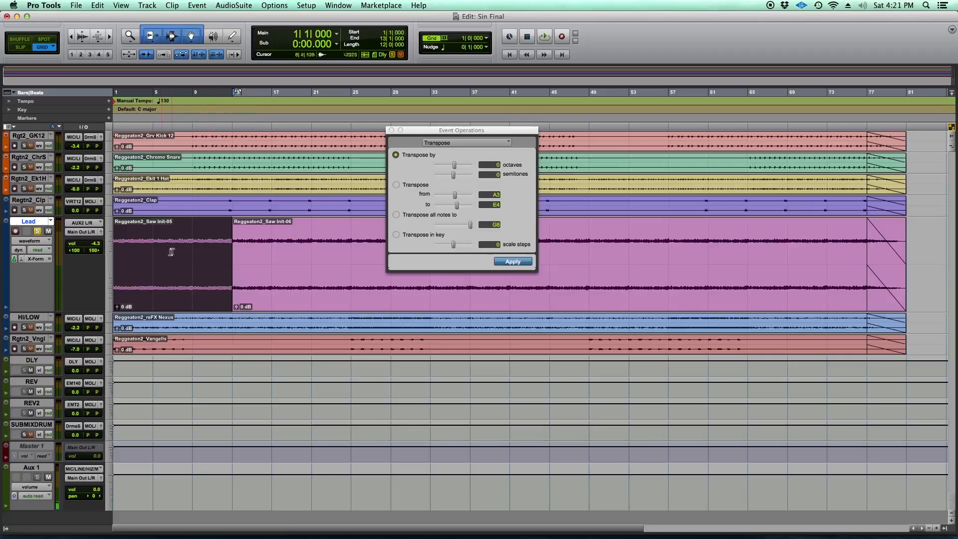
Select the second and first Lead clips in turn, then place the edit cursor at bar 13 across the three drum tracks.
left_click(302, 288)
left_click(164, 269)
left_click_drag(232, 180, 232, 158)
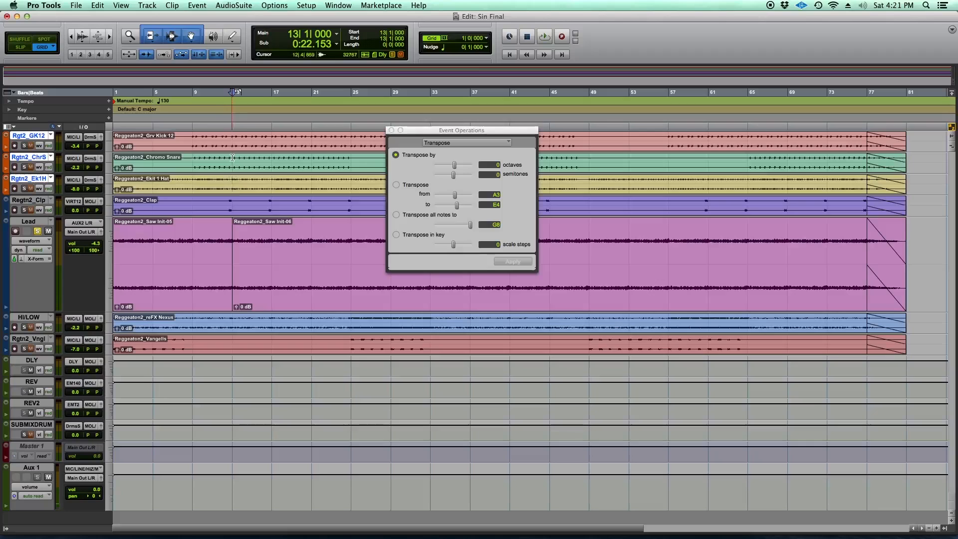
Solo the clap track and the Ekit 1 hat track in turn, playing each briefly from bar 12.
left_click(25, 210)
left_click(236, 201)
key("space")
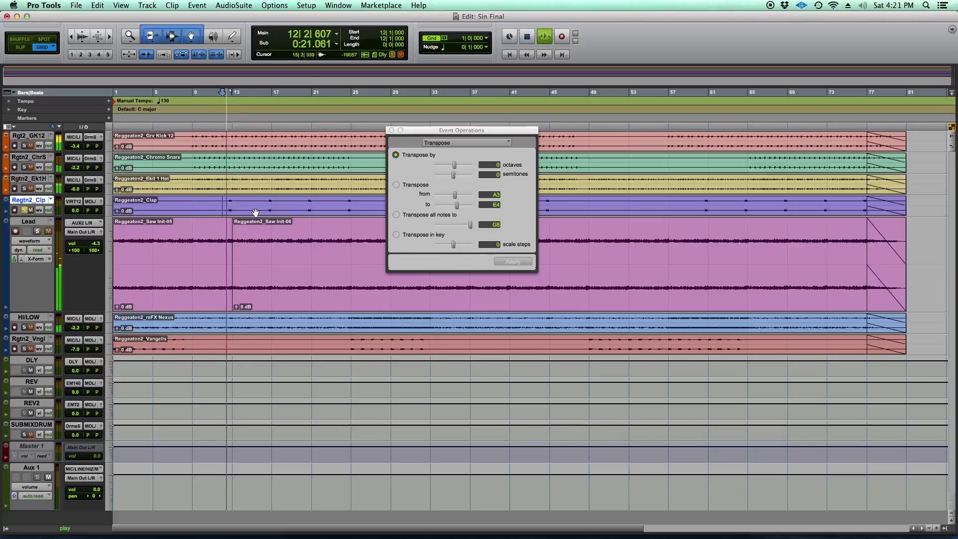
key("space")
left_click(24, 188)
key("space")
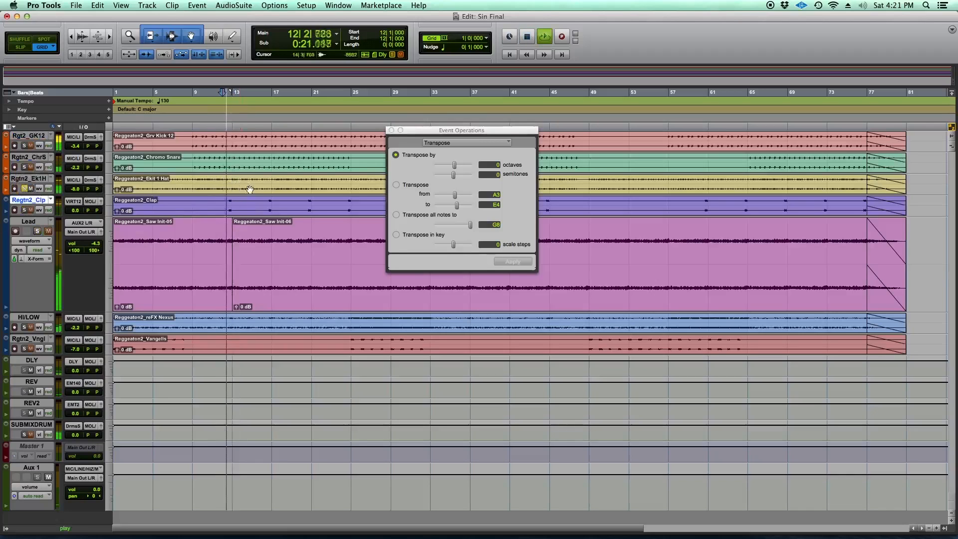
key("space")
Solo the Chromo Snare track and the Grv Kick 12 track in turn, playing each briefly from bar 12.
left_click(24, 167)
key("space")
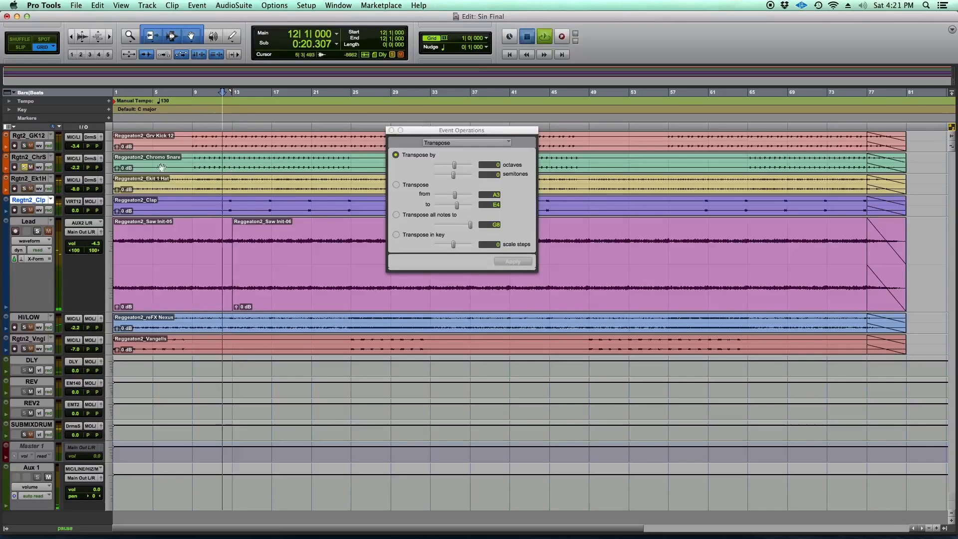
key("space")
left_click(24, 145)
key("space")
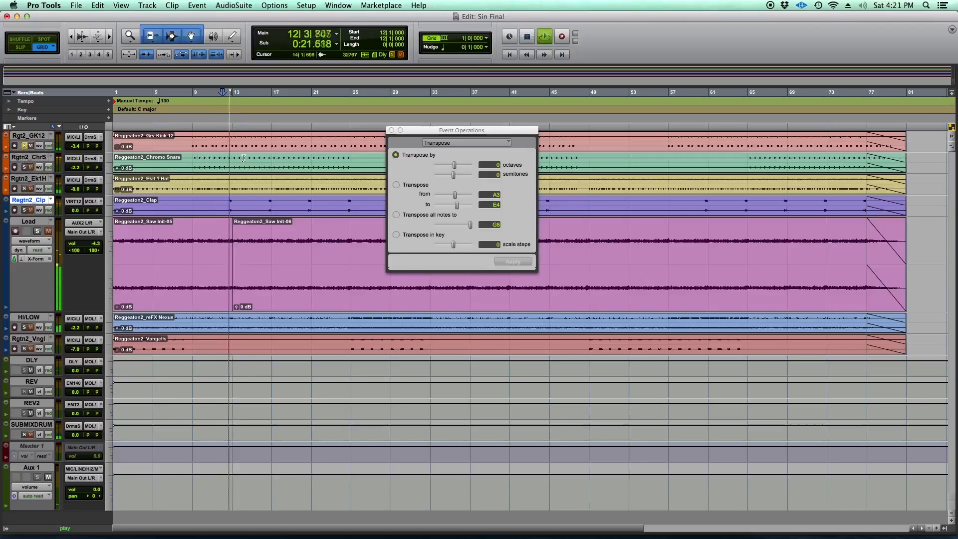
key("space")
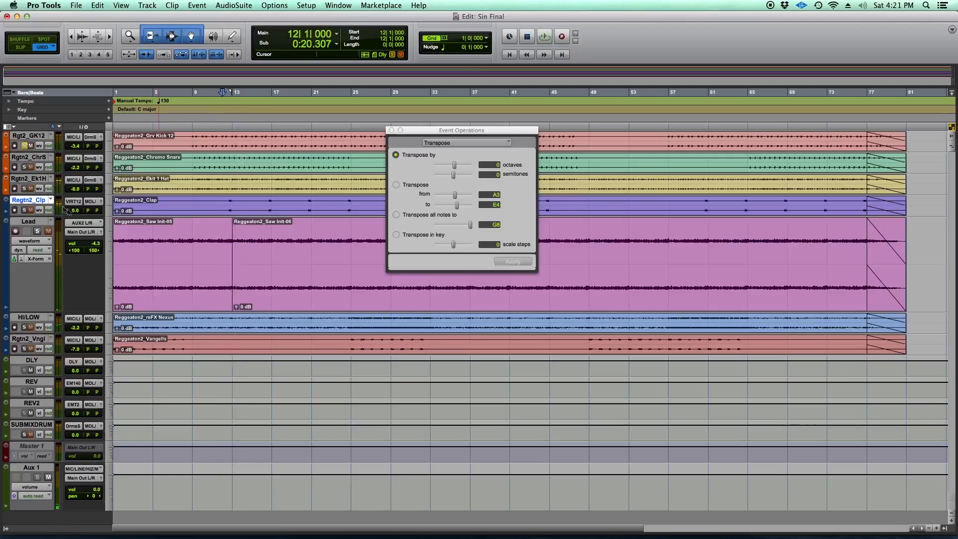
Solo the Lead track again and select its first clip.
left_click(37, 231)
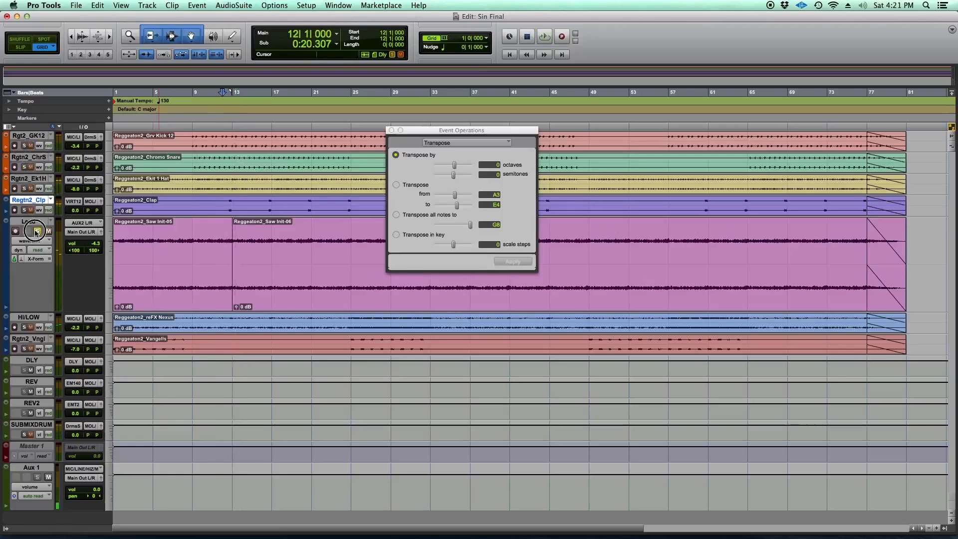
left_click(192, 228)
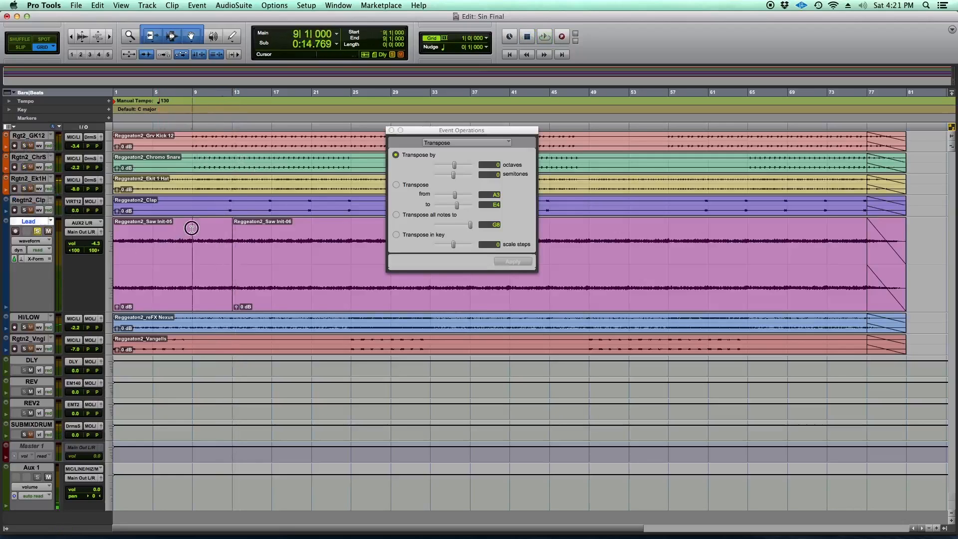
left_click(198, 288)
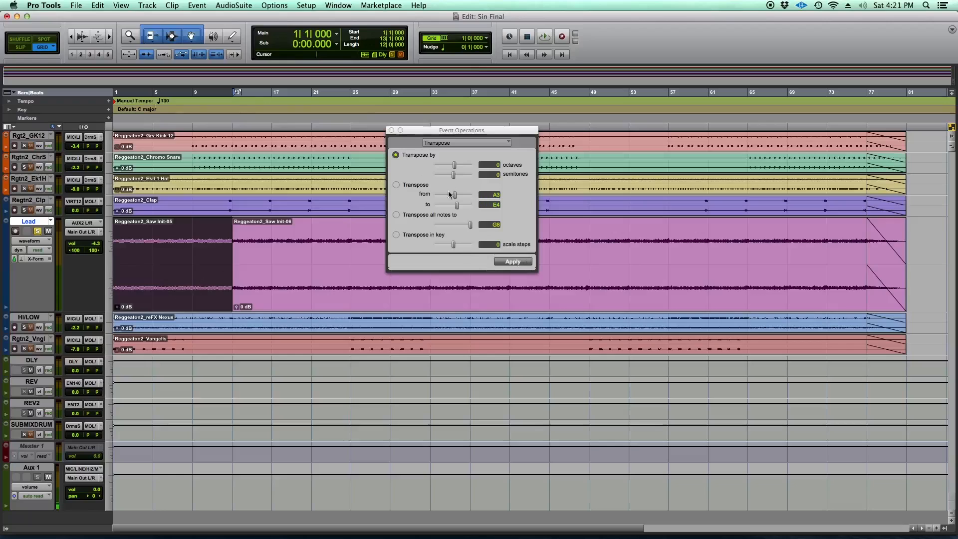
Transpose the first Lead clip from A3 to B5 with Event Operations.
left_click_drag(456, 208, 460, 208)
left_click(395, 185)
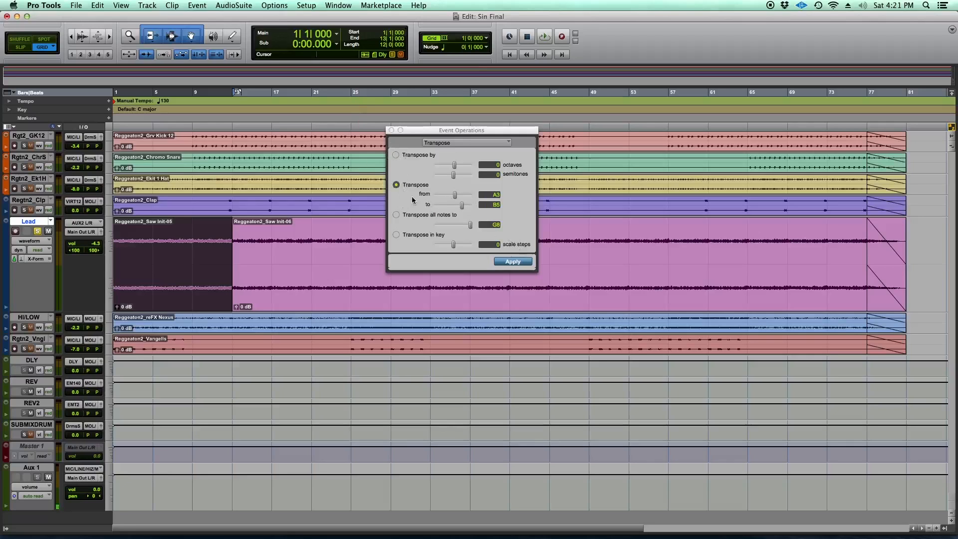
left_click_drag(472, 131, 381, 124)
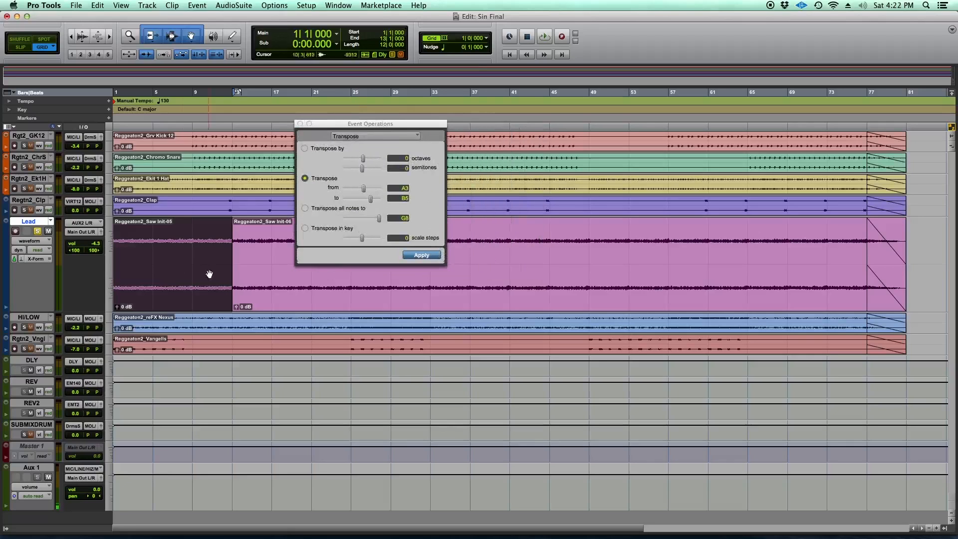
left_click(273, 386)
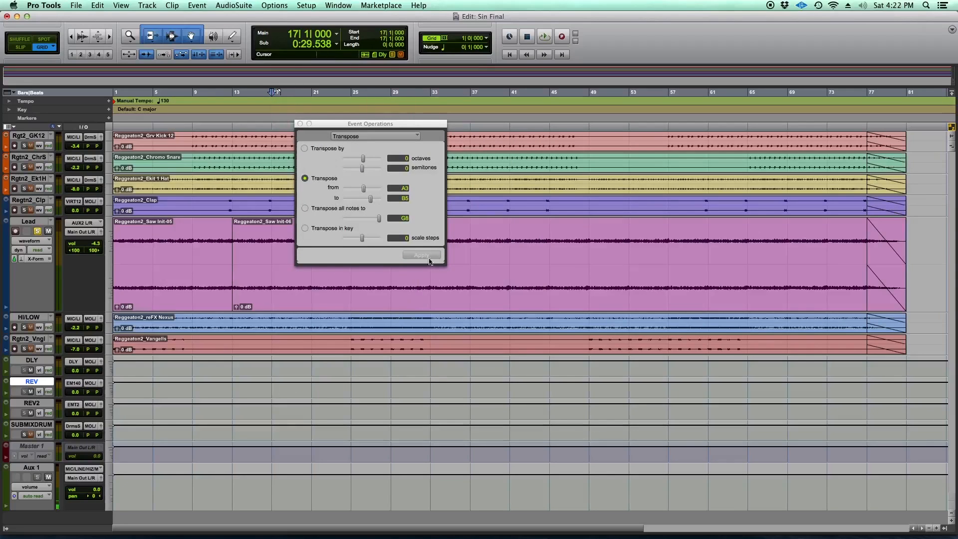
left_click(199, 289)
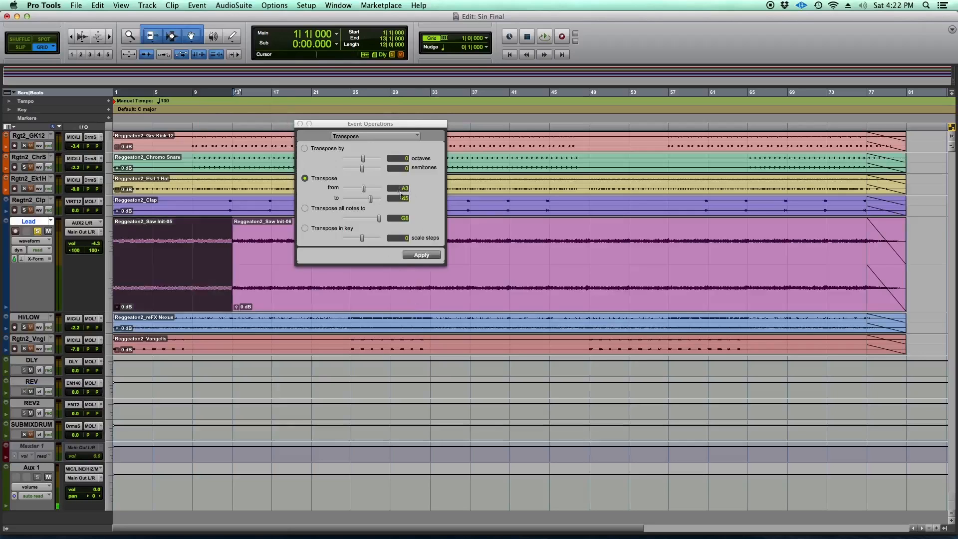
left_click(421, 257)
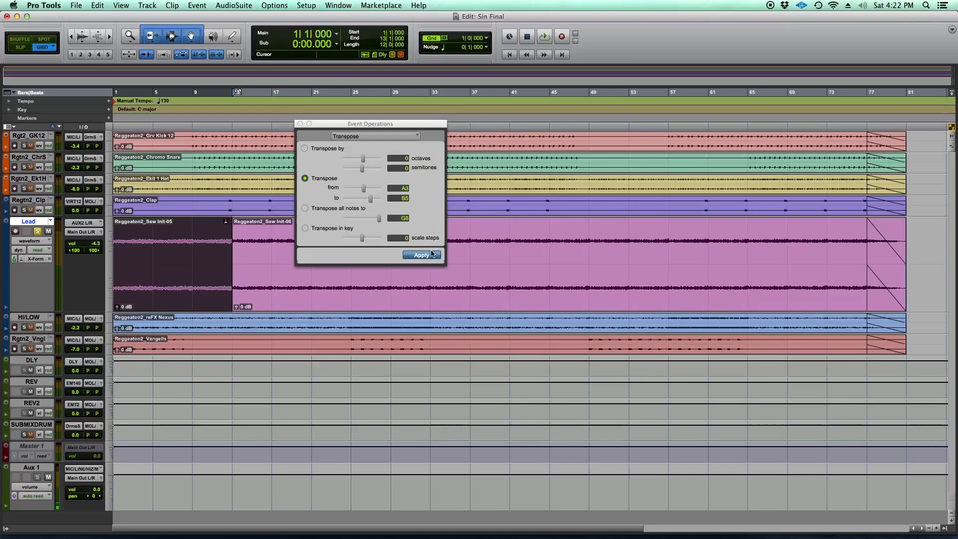
Move the Event Operations window aside and play the Lead track from bar 7 across the clip boundary, then stop.
left_click_drag(349, 126, 458, 122)
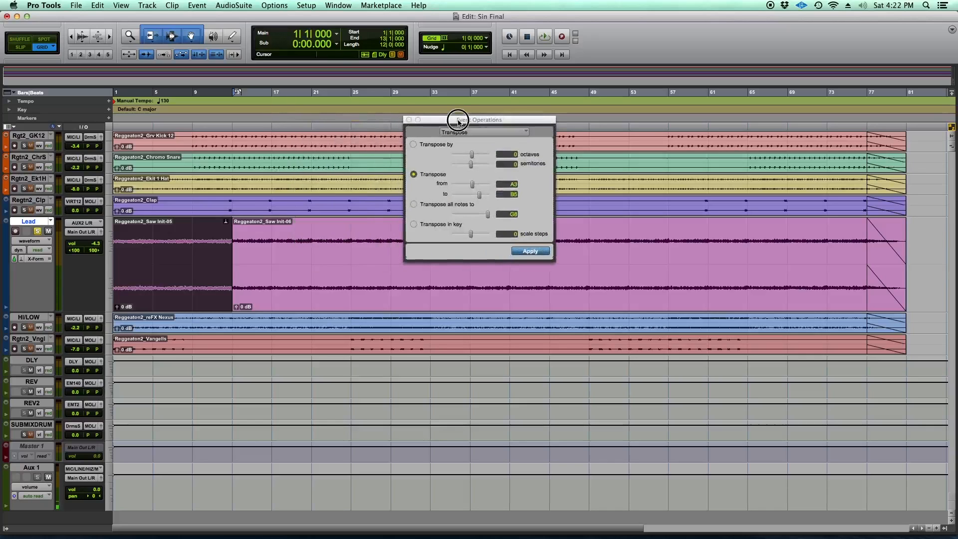
left_click_drag(458, 122, 336, 104)
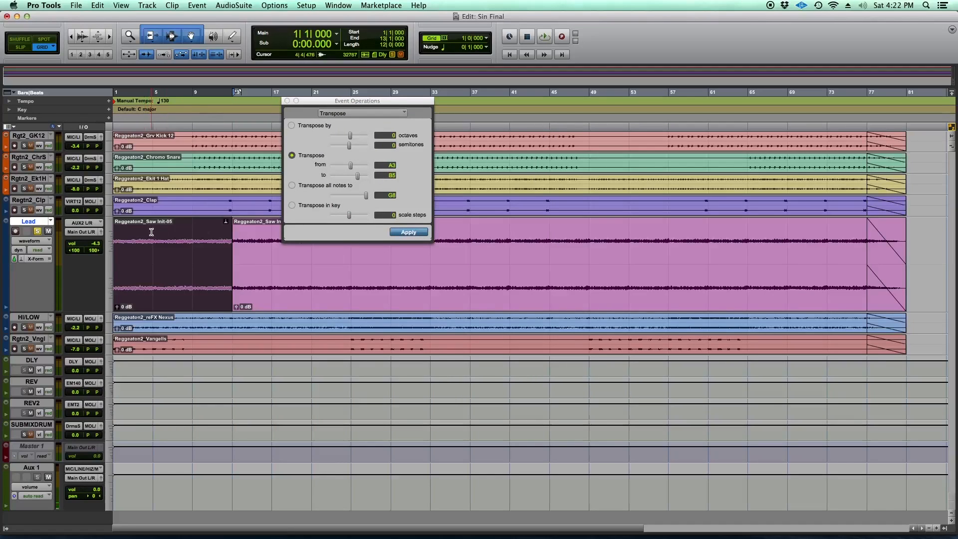
left_click(175, 230)
key("space")
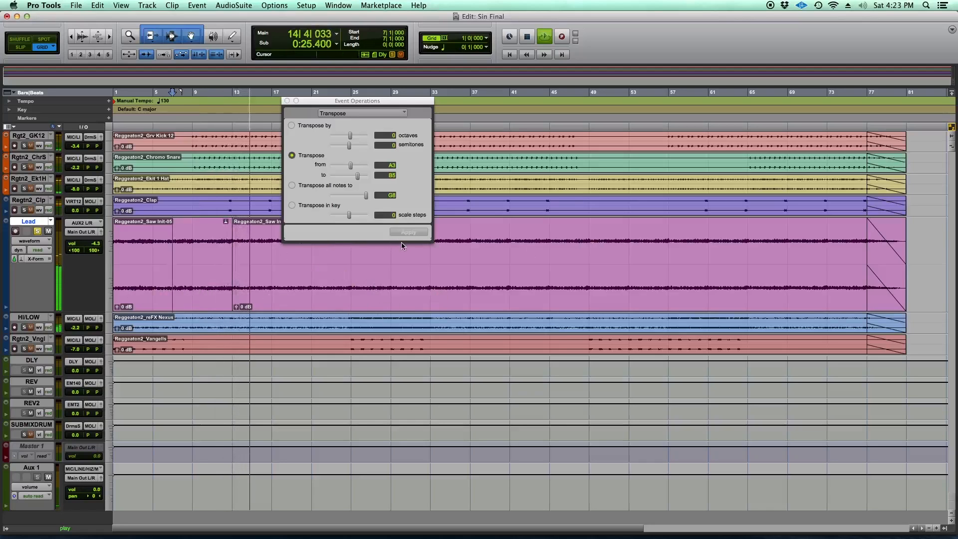
key("space")
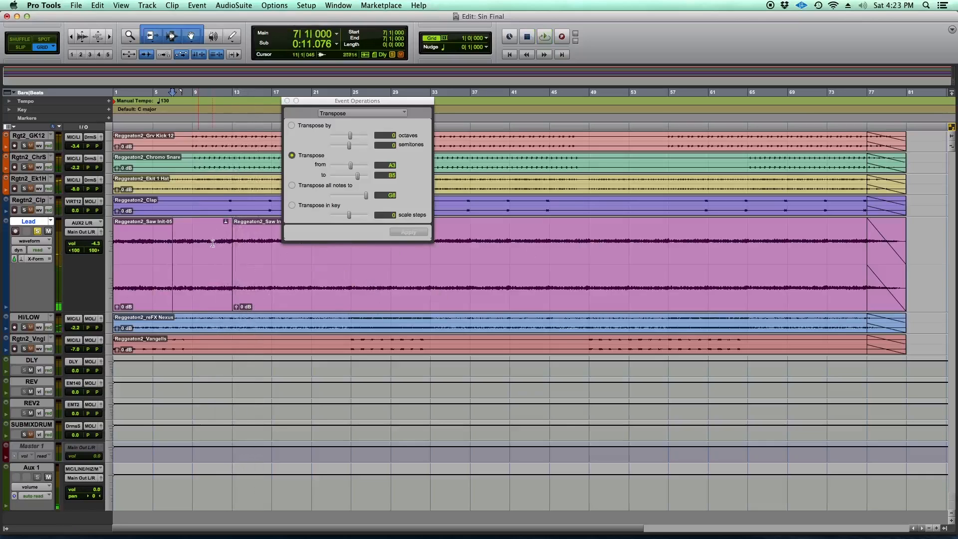
Select the first Lead clip and increase the HI/LOW track's height, moving the Event Operations window out of the way.
left_click(203, 283)
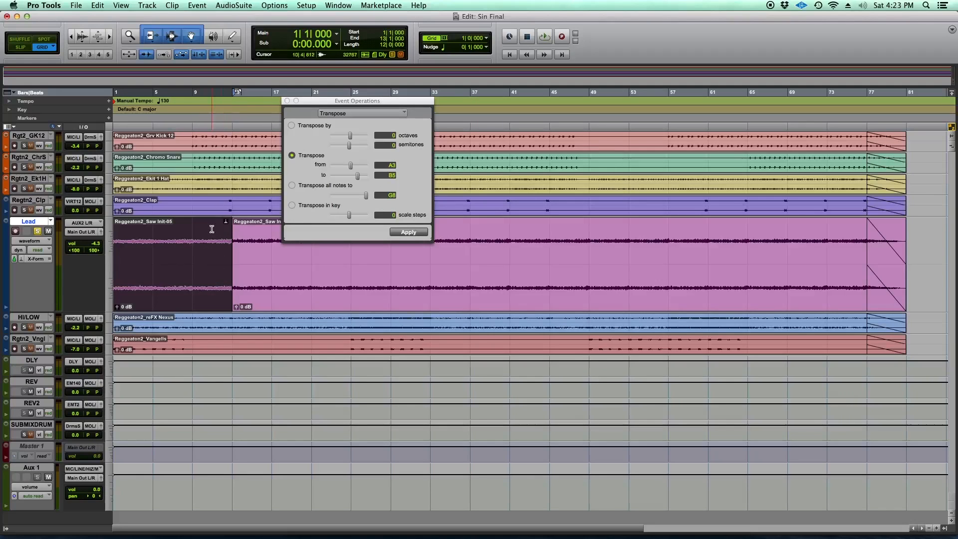
left_click_drag(353, 105, 487, 150)
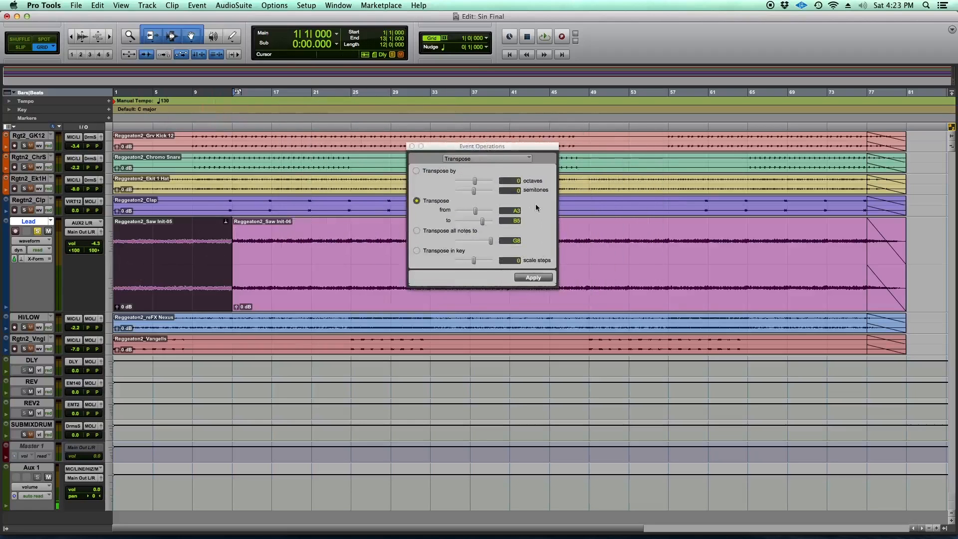
left_click(109, 321)
left_click(132, 333)
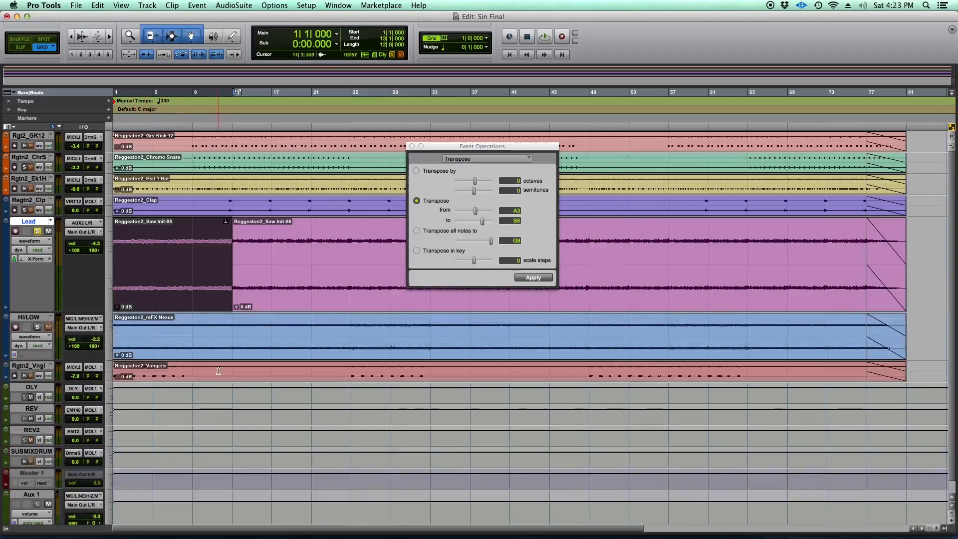
left_click_drag(474, 150, 575, 135)
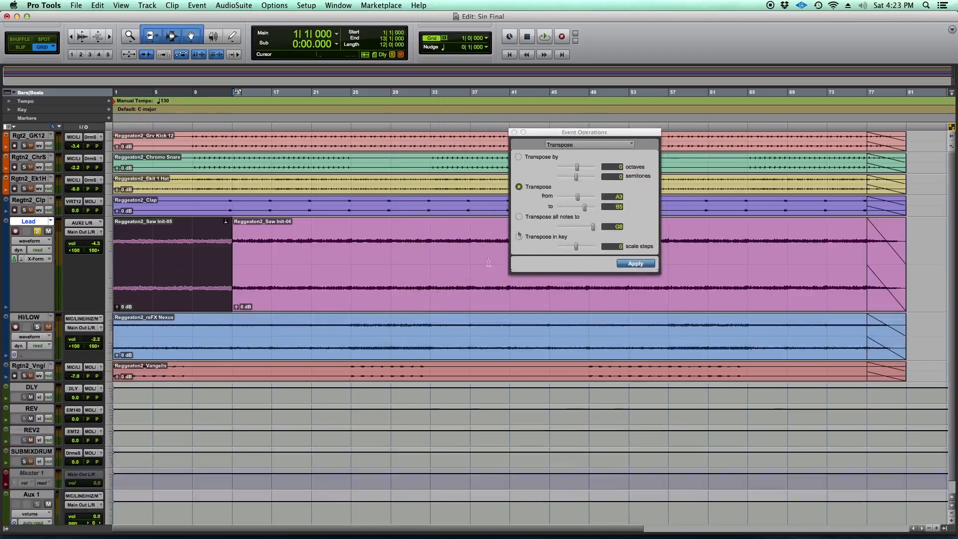
Open the Lead track's Elastic Audio plug-in window and switch its algorithm from X-Form to Monophonic.
left_click(30, 260)
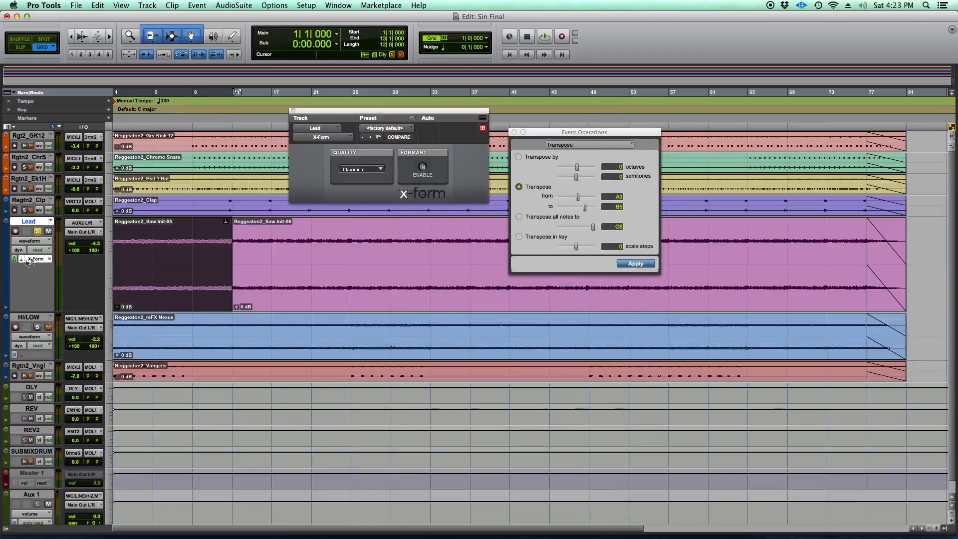
left_click(22, 259)
left_click(45, 234)
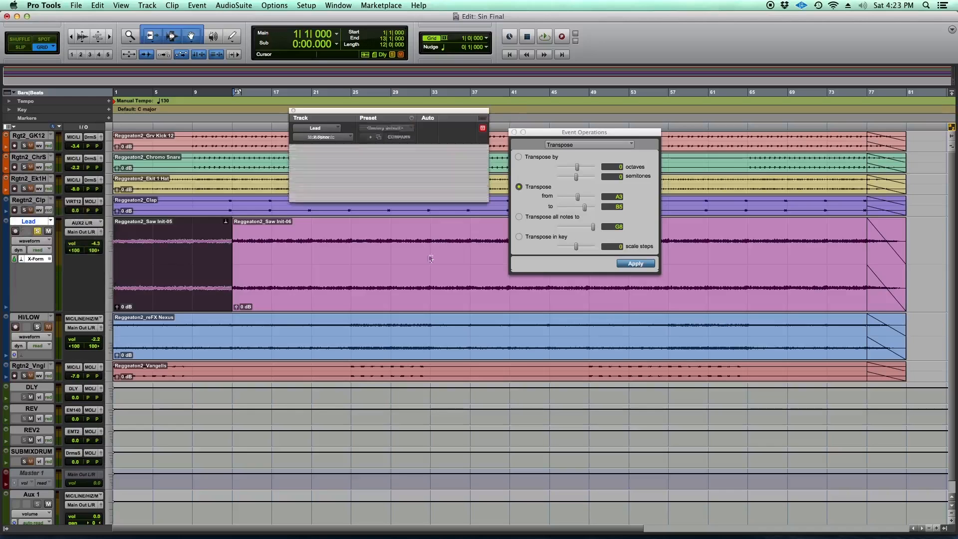
Open Elastic Properties for the first Lead clip and place its window over the lower part of the timeline.
right_click(190, 268)
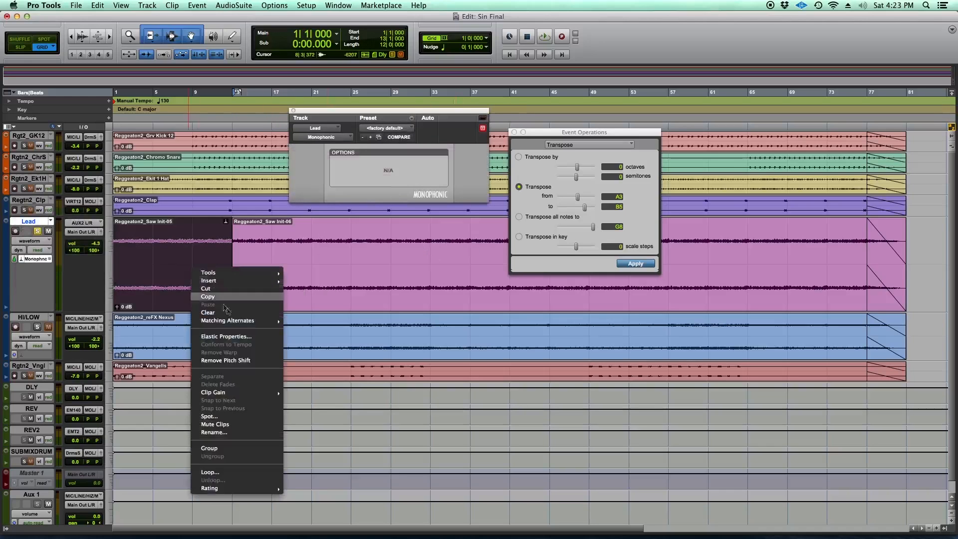
left_click(226, 336)
left_click_drag(355, 161, 405, 284)
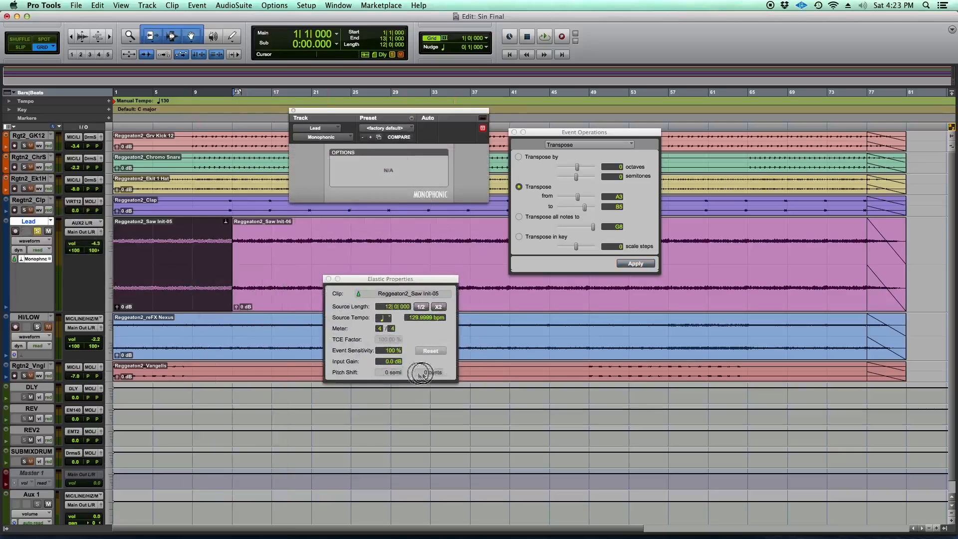
Set the Lead track's Elastic Audio algorithm to X-Form and the first clip's pitch shift to 0 semitones.
left_click(20, 260)
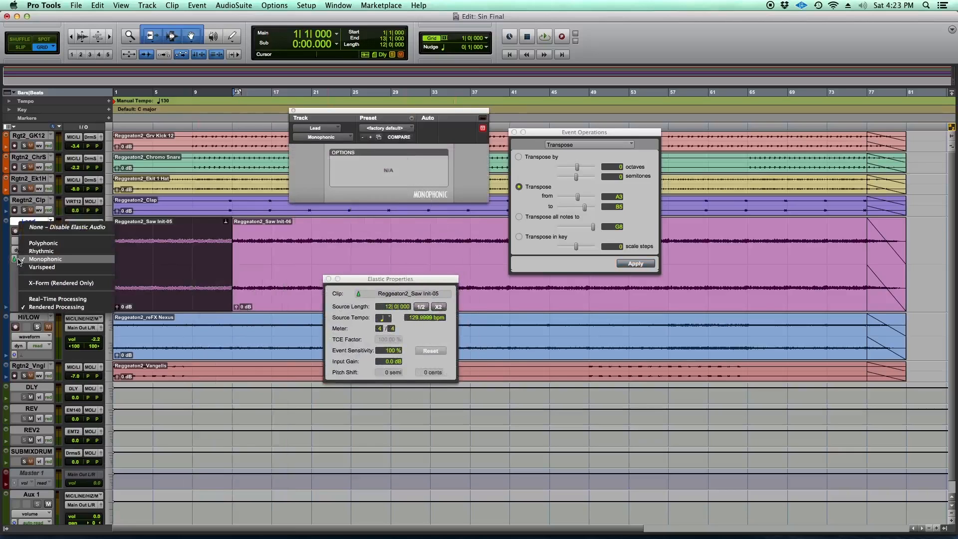
left_click(75, 283)
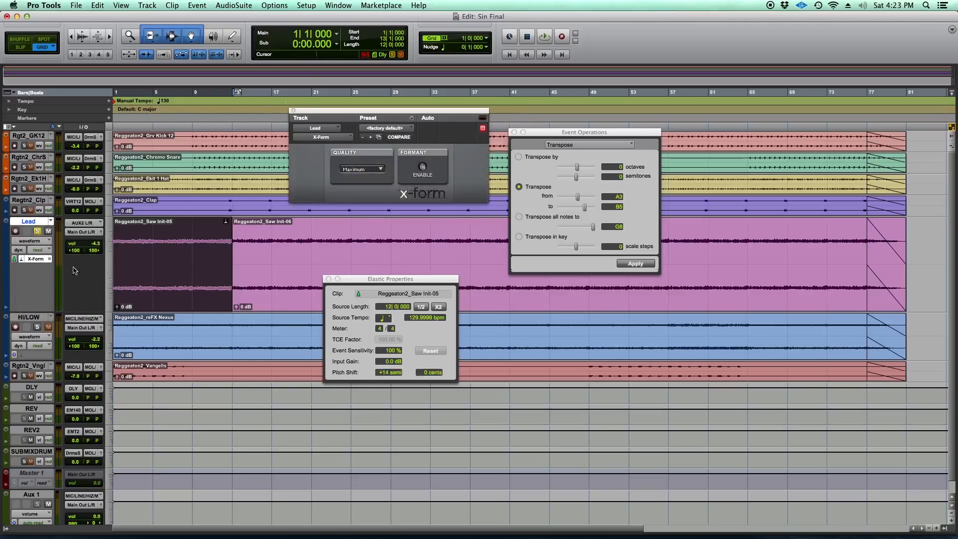
left_click_drag(382, 372, 382, 379)
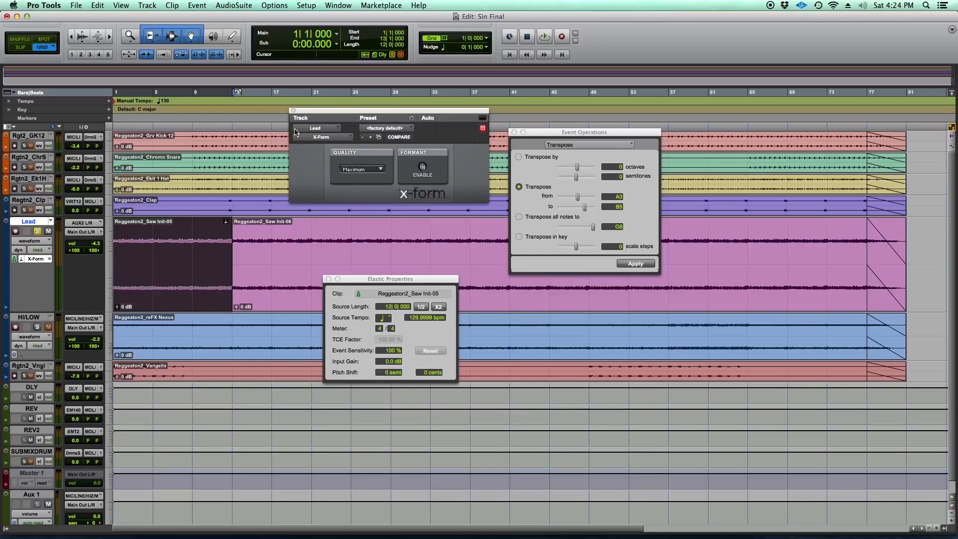
Close the X-Form plug-in window and place the Elastic Properties and Event Operations windows side by side over the second Lead clip.
left_click(293, 110)
left_click_drag(384, 279, 357, 231)
left_click_drag(558, 132, 488, 200)
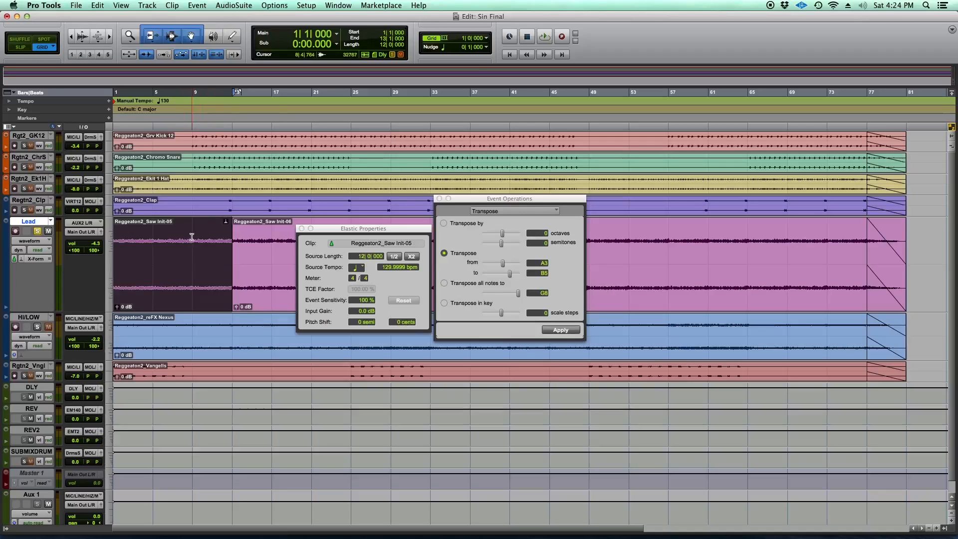
Select bars 9 to 21 on the Lead track, spanning the boundary between its two clips.
left_click_drag(192, 237, 310, 282)
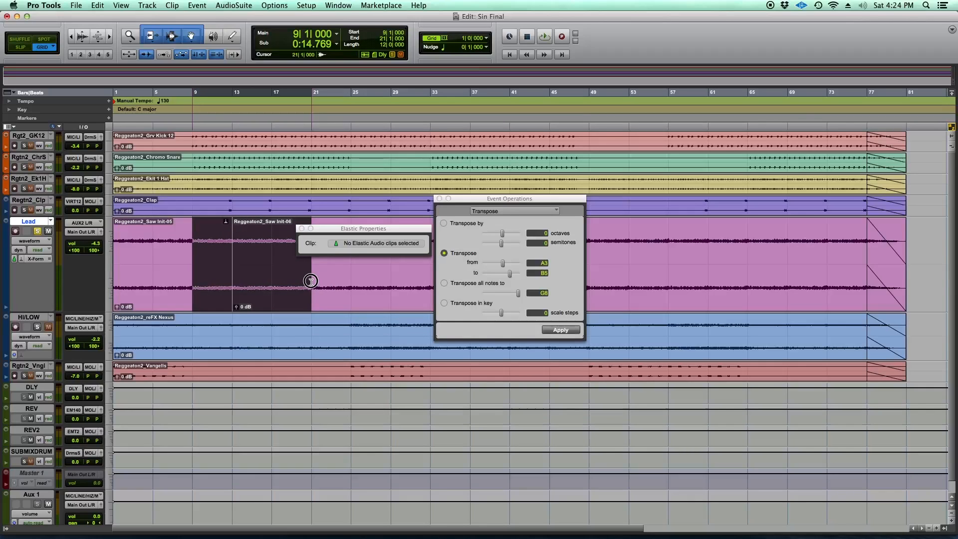
left_click_drag(310, 282, 311, 283)
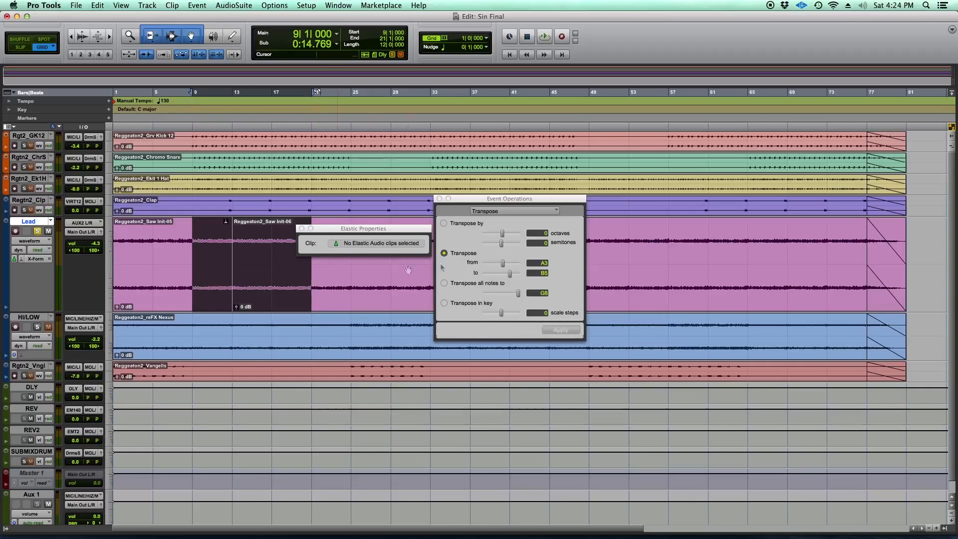